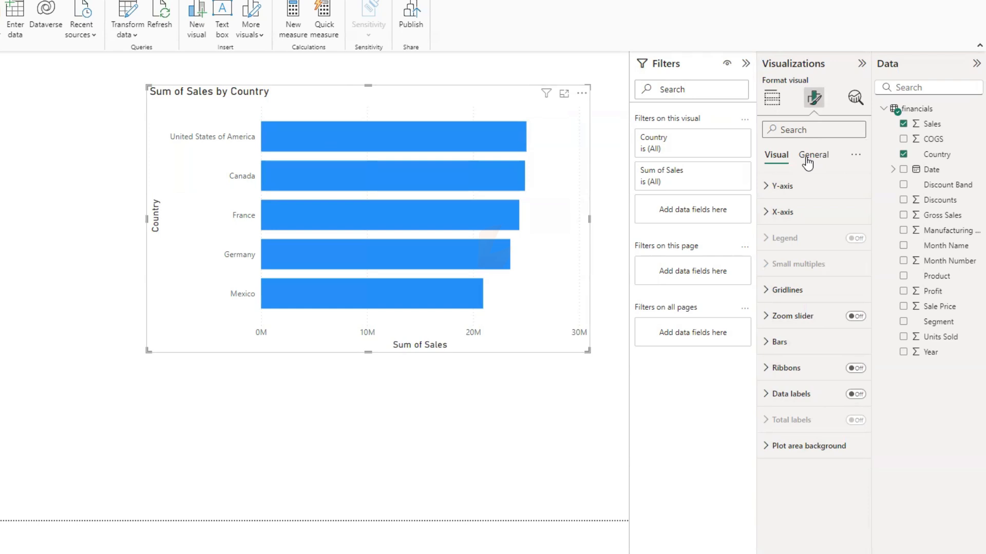
- Resize the Sum of Sales by Country bar chart to about 367 high and 722 wide
click(808, 160)
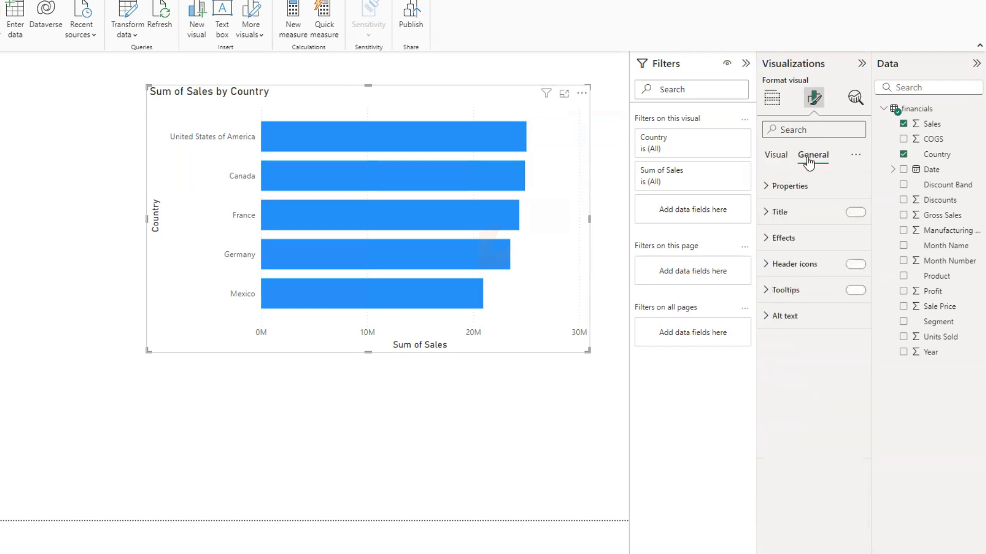
click(769, 188)
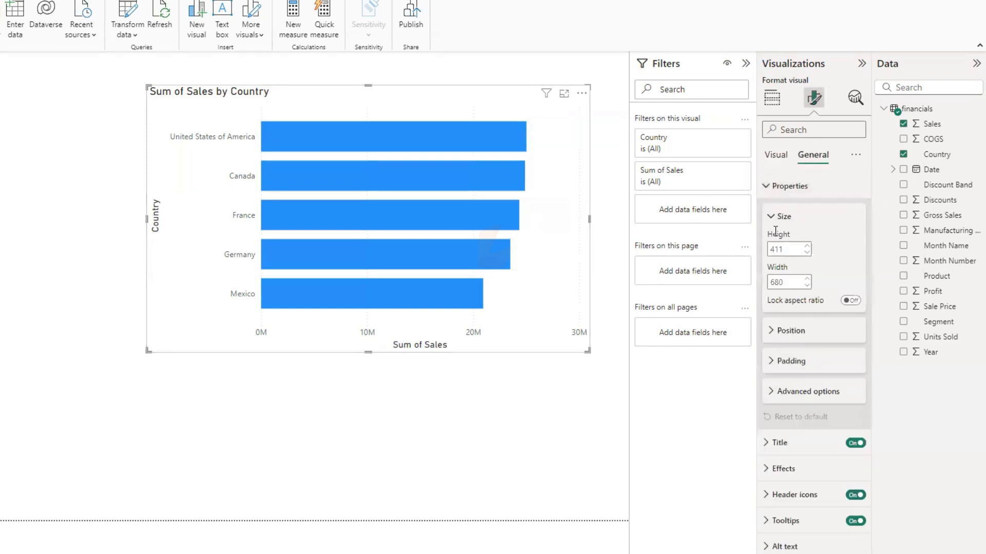
click(807, 252)
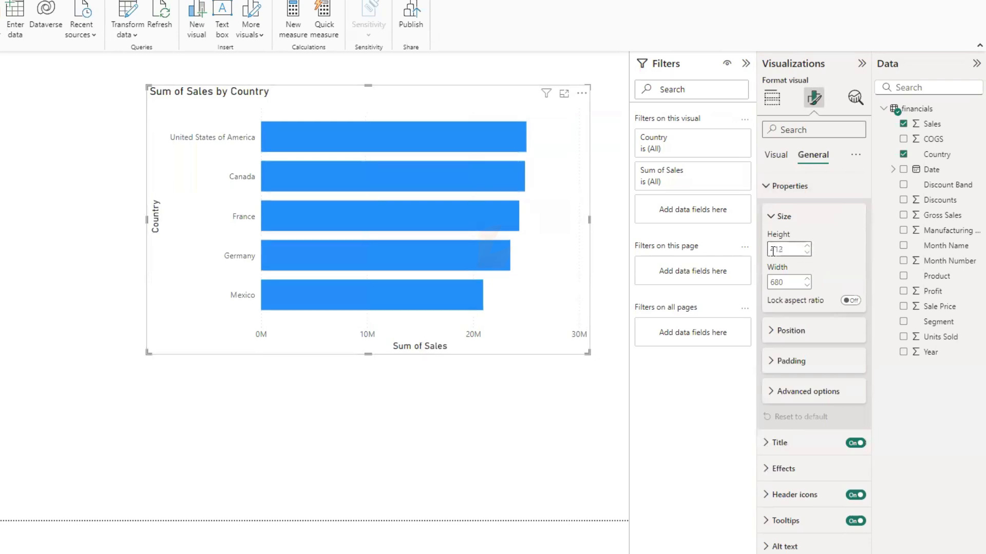
drag(588, 353, 613, 325)
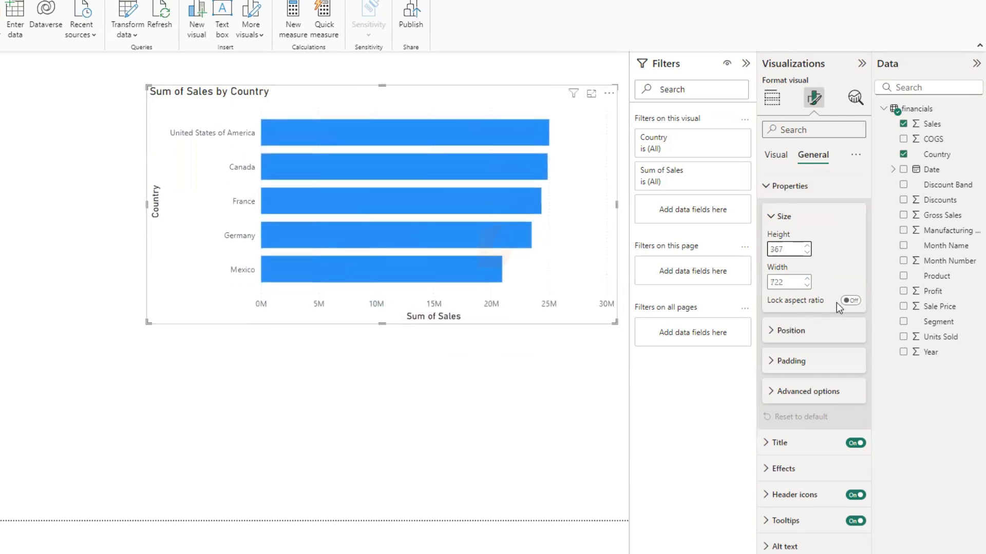
- Scale the chart to about 347 high and 688 wide with the aspect ratio locked, and unlock the ratio again
mouse_move(614, 322)
mouse_down()
mouse_move(521, 346)
mouse_move(553, 264)
mouse_move(618, 322)
mouse_move(621, 343)
mouse_move(615, 318)
mouse_move(554, 267)
mouse_move(543, 303)
mouse_move(594, 341)
mouse_move(627, 327)
mouse_up()
click(851, 300)
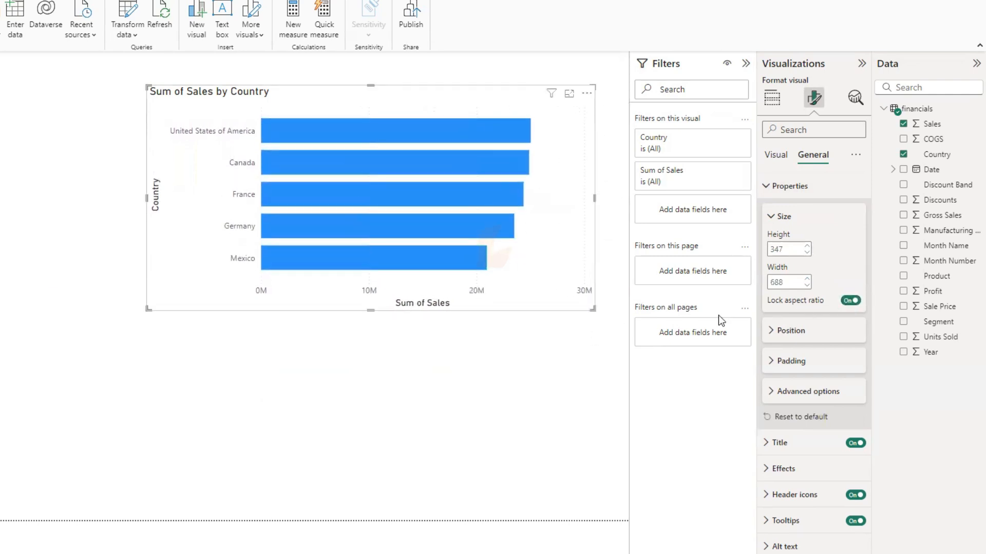
click(850, 300)
- Move the chart on the canvas to about horizontal position 497 and vertical position 42
click(793, 331)
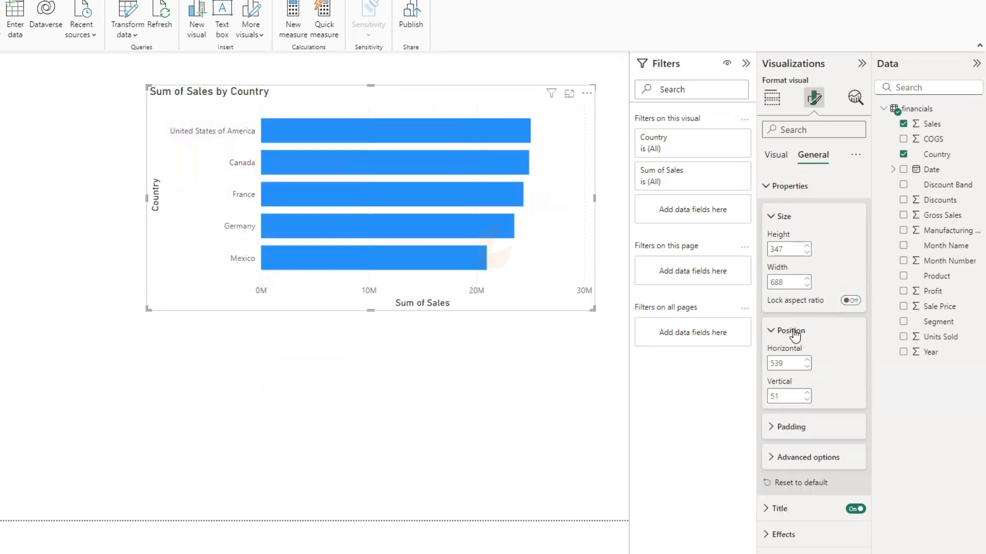
scroll(795, 335, down, 1)
click(808, 317)
click(807, 317)
click(807, 316)
click(807, 317)
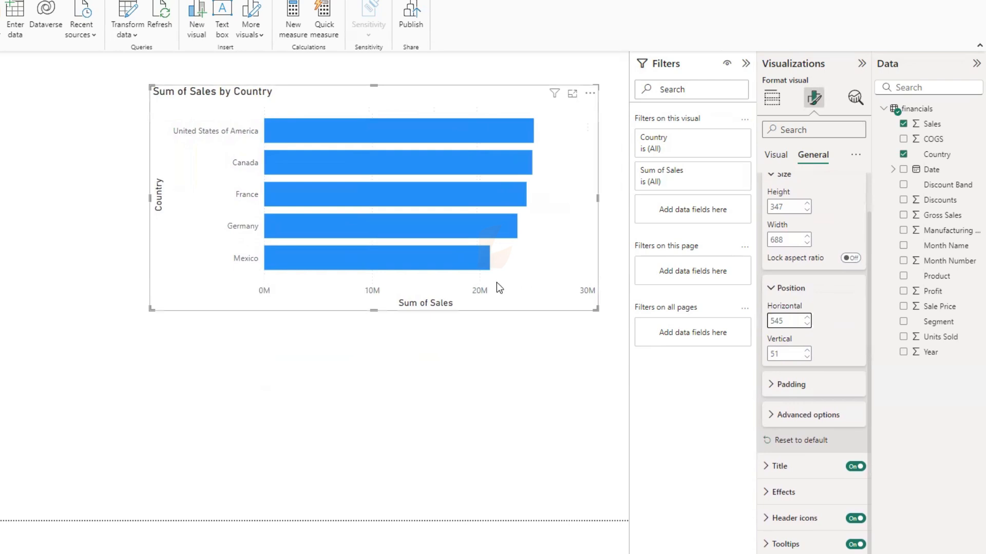
drag(497, 281, 471, 278)
- Set the chart's top padding to 4 px and left padding to 0 px, and turn off its Responsive option
click(787, 384)
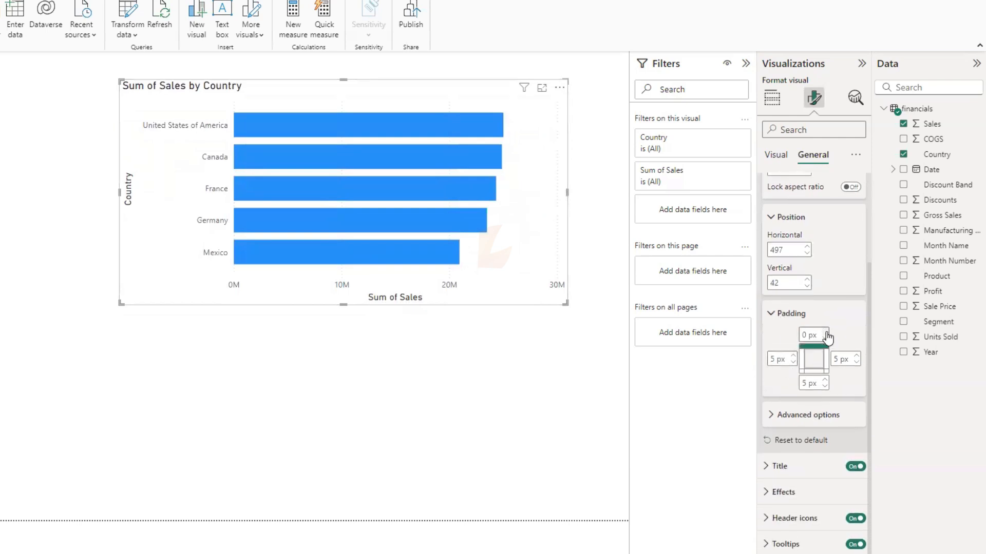
click(825, 332)
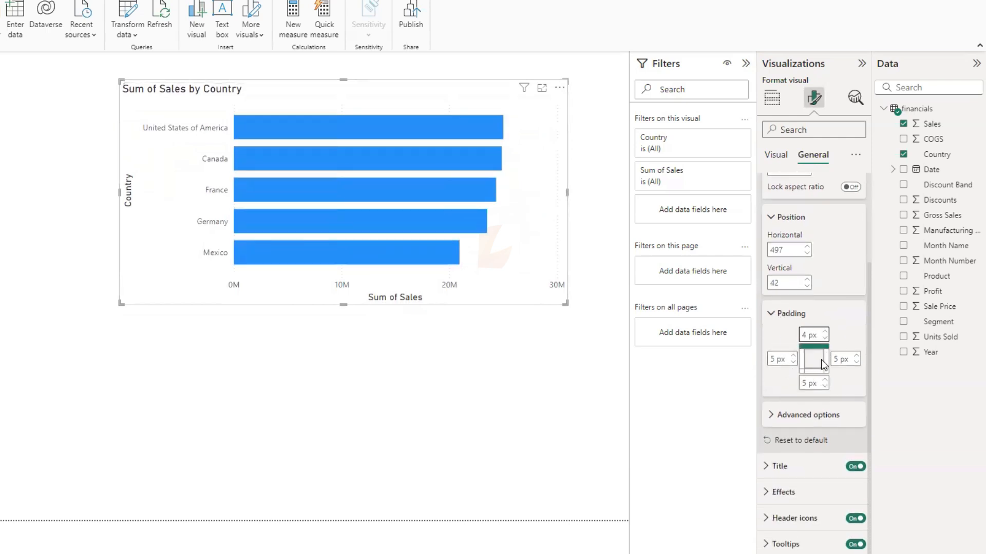
click(793, 362)
click(793, 362)
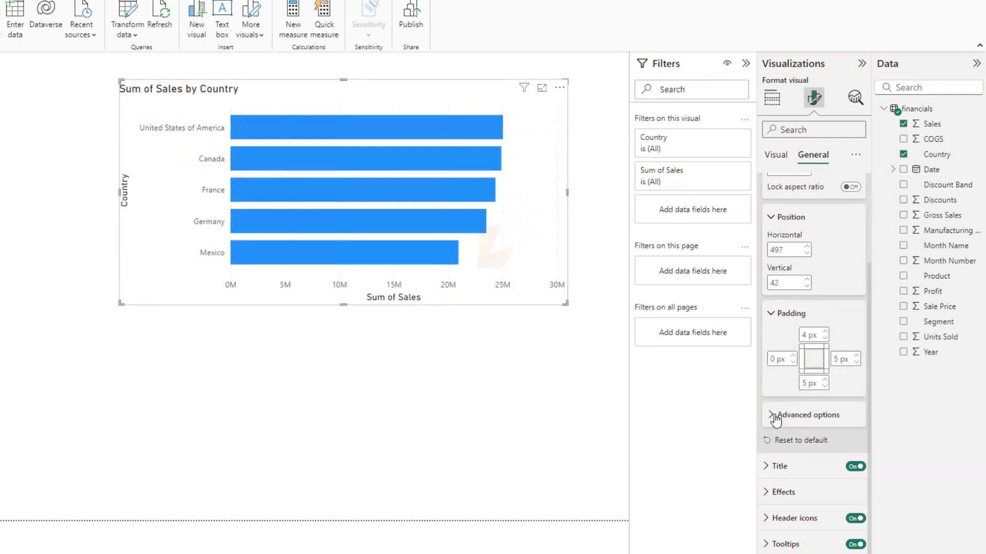
click(775, 415)
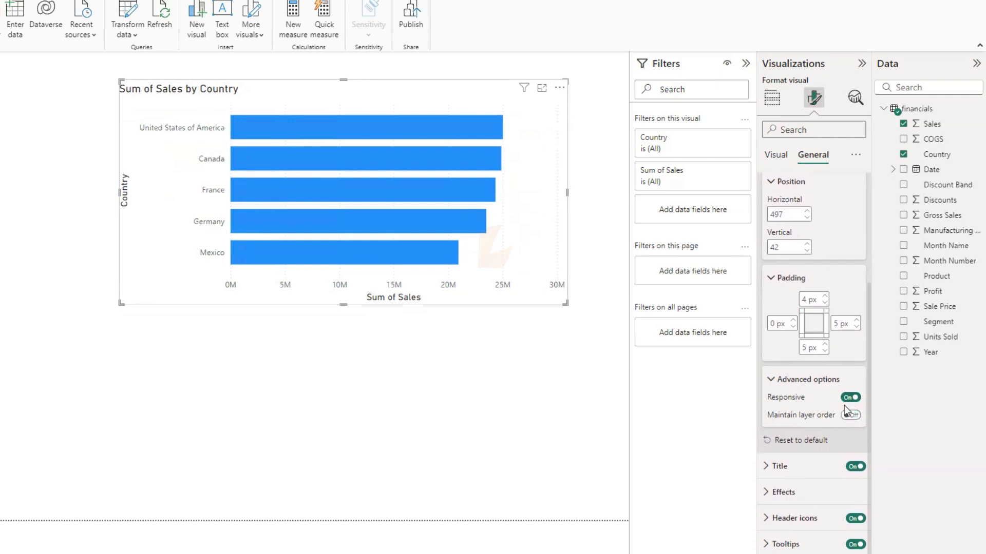
click(850, 397)
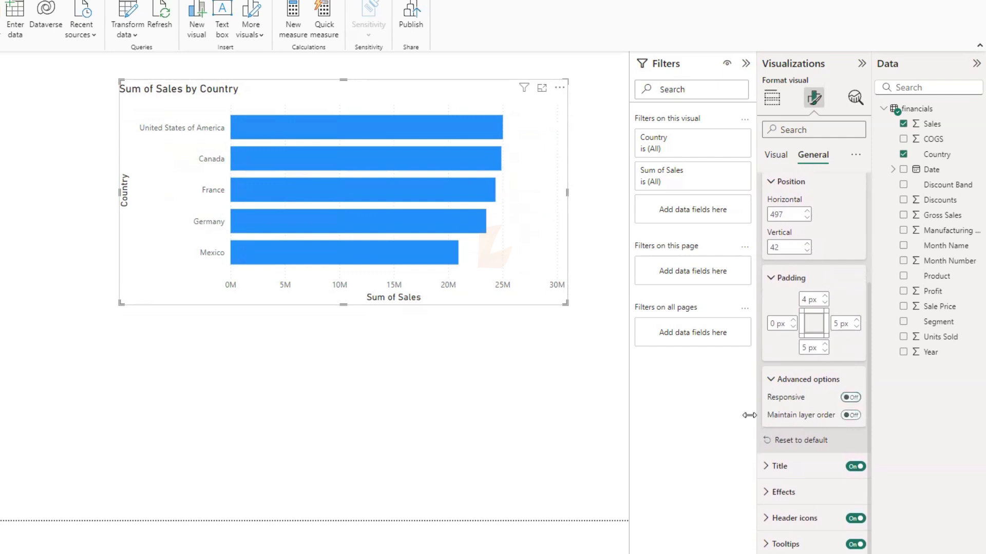
- Set the heading level of the chart title to Heading 5, keeping the title turned on
click(855, 467)
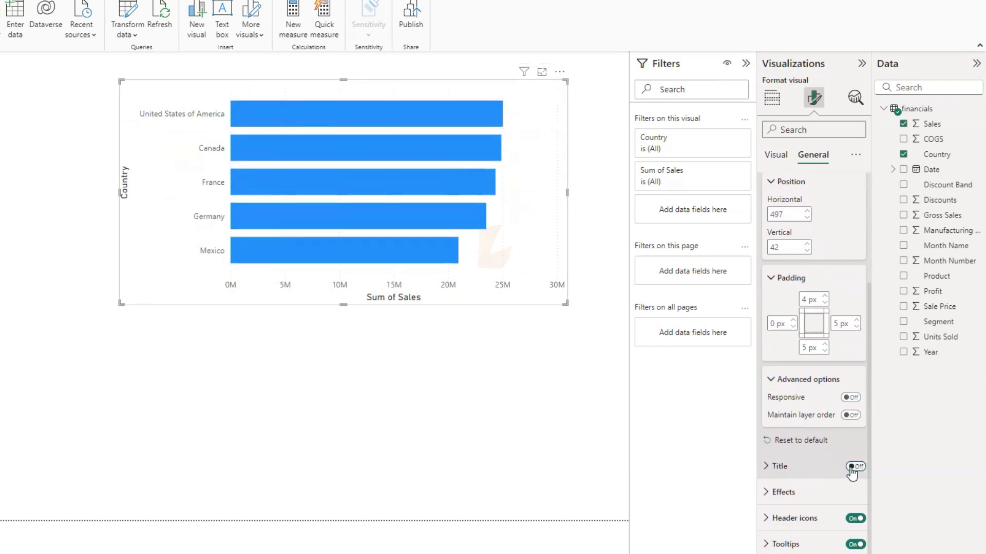
click(854, 467)
click(797, 469)
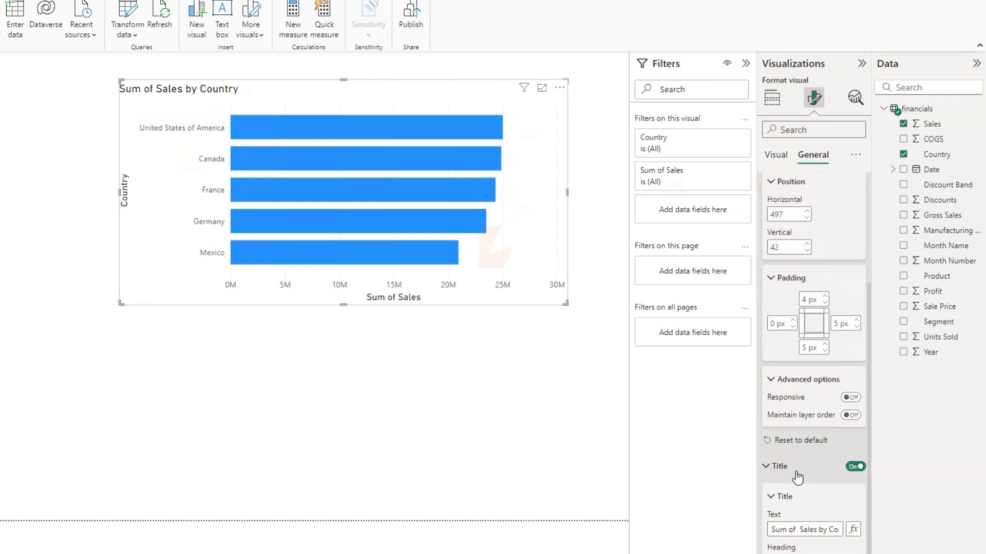
click(826, 341)
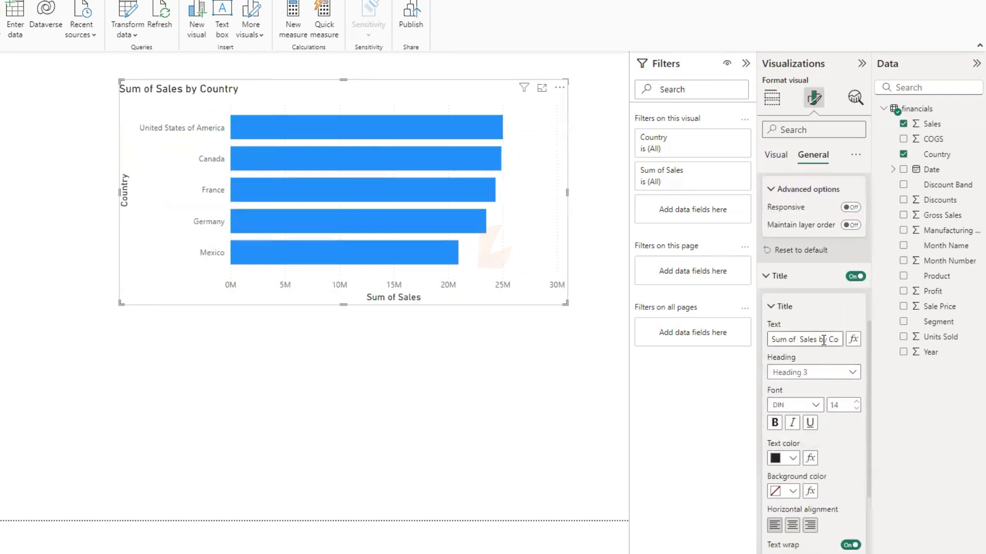
click(852, 373)
click(819, 449)
scroll(815, 439, down, 2)
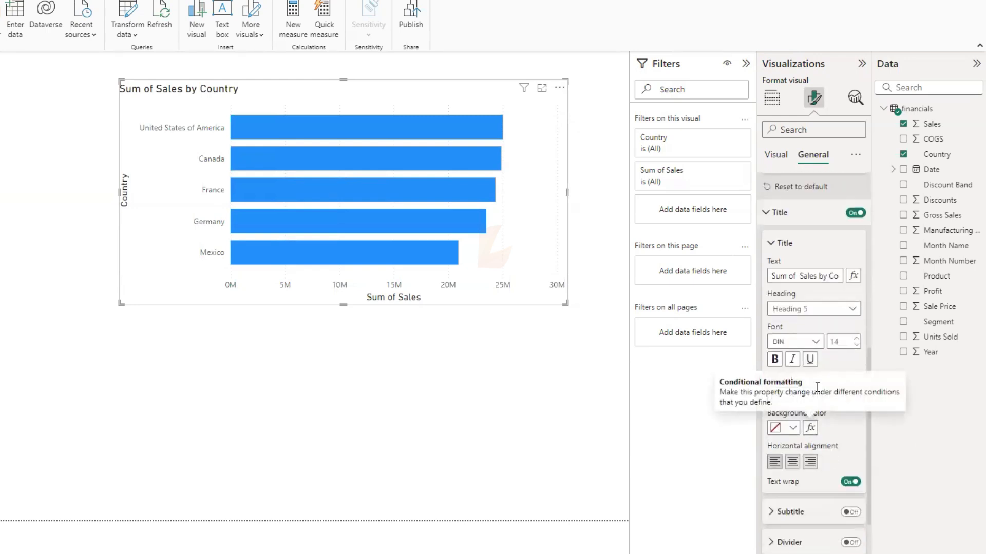
- Try bold, italic and underline on the chart title, and remove all three styles again
click(775, 359)
click(793, 362)
click(810, 362)
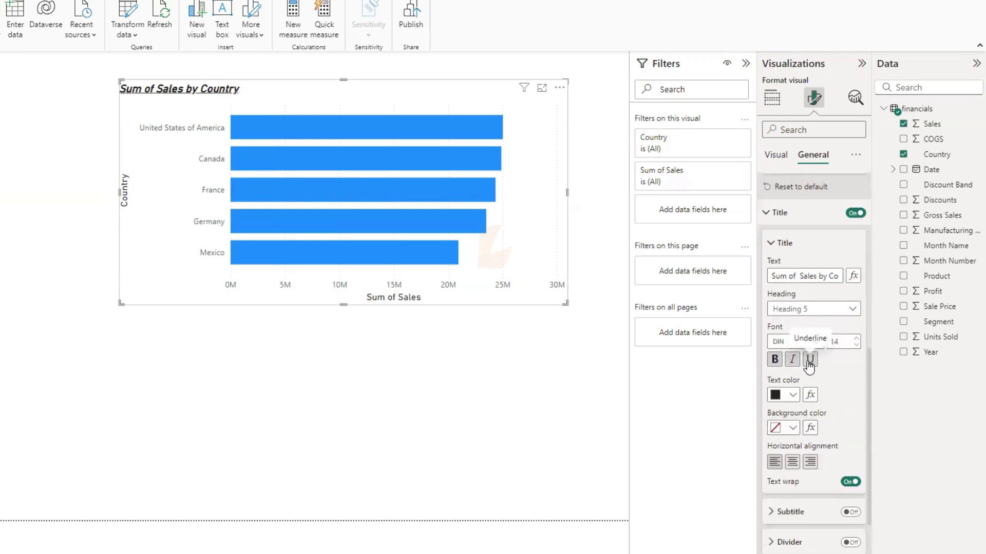
click(808, 362)
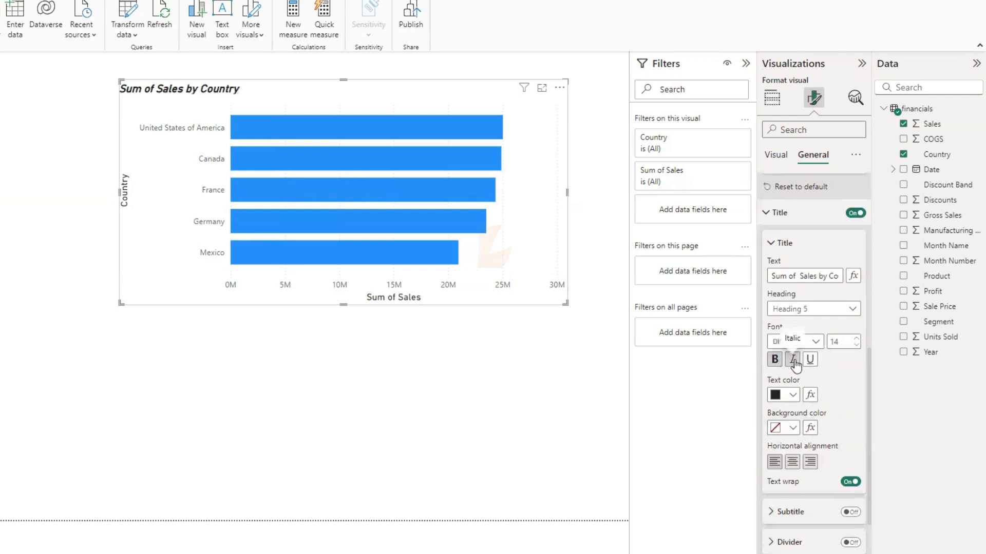
click(792, 362)
click(776, 361)
- Give the chart title white text on an orange background
scroll(788, 359, down, 3)
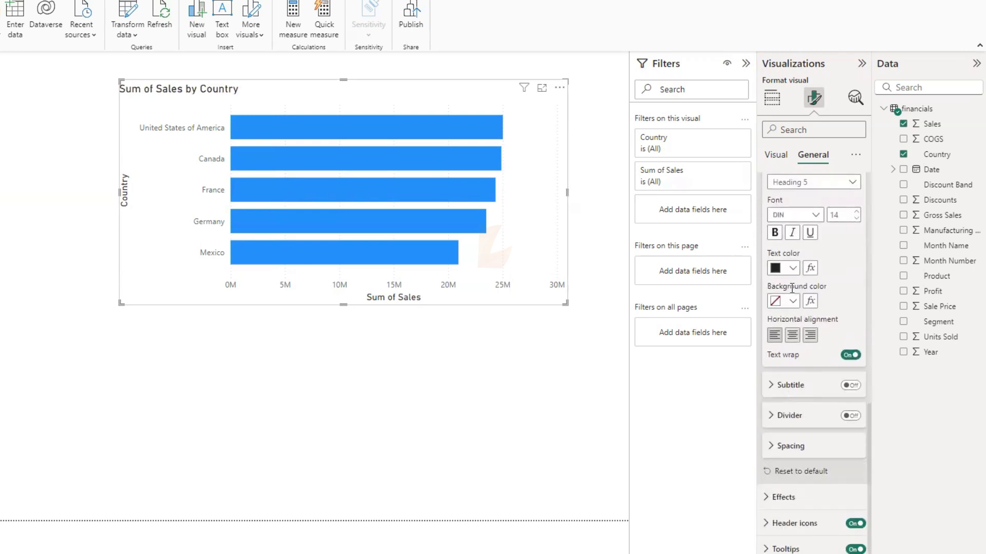
click(793, 268)
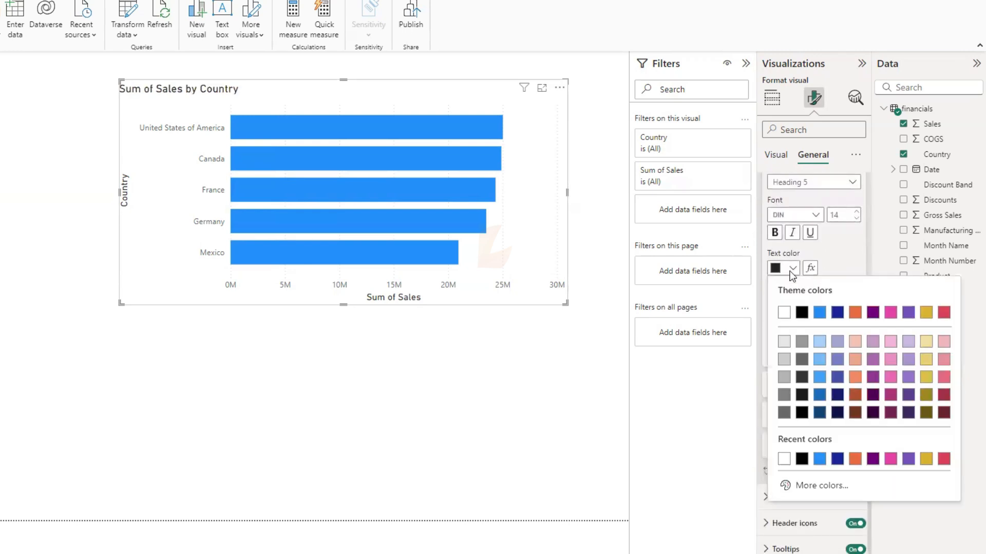
click(783, 314)
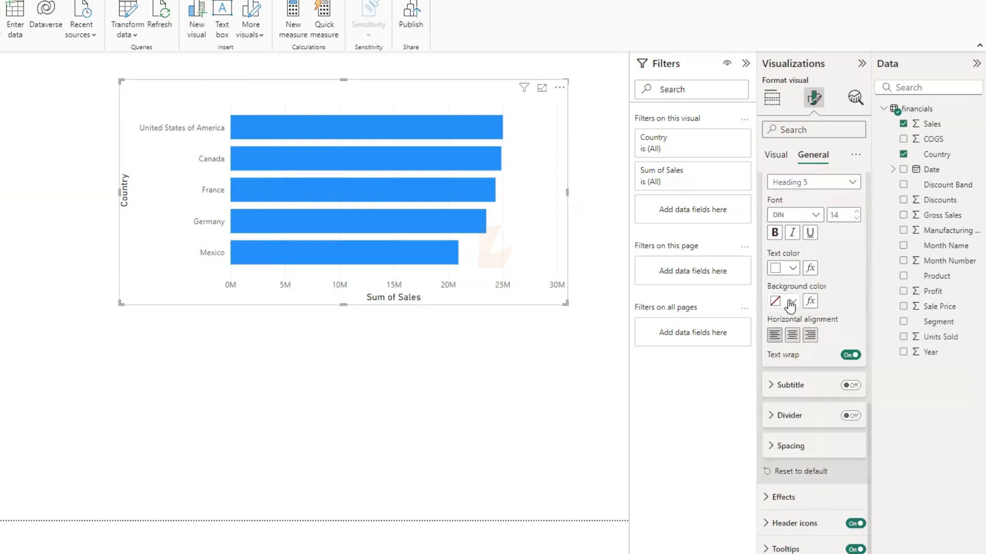
click(792, 303)
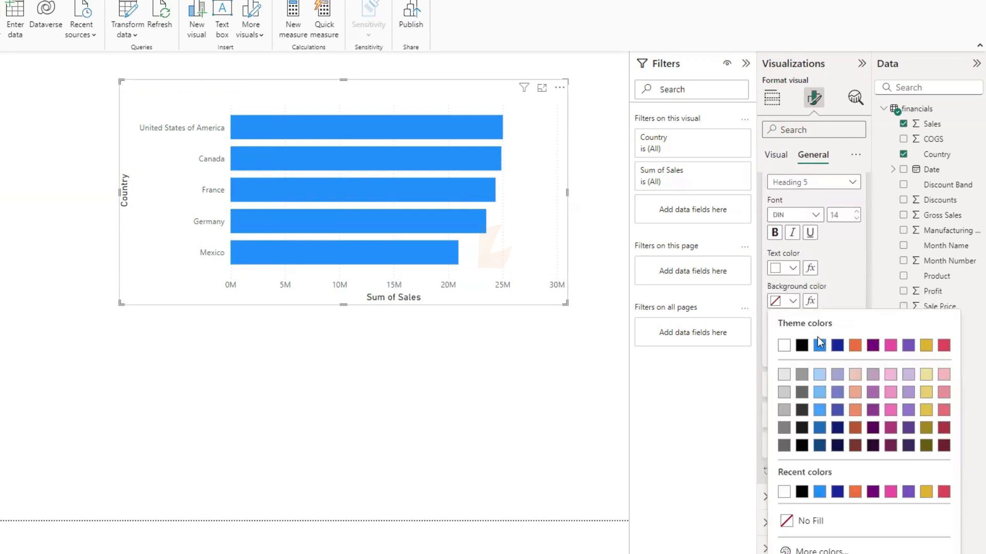
click(855, 412)
- Compare the horizontal alignments of the chart title and center it
scroll(842, 399, down, 1)
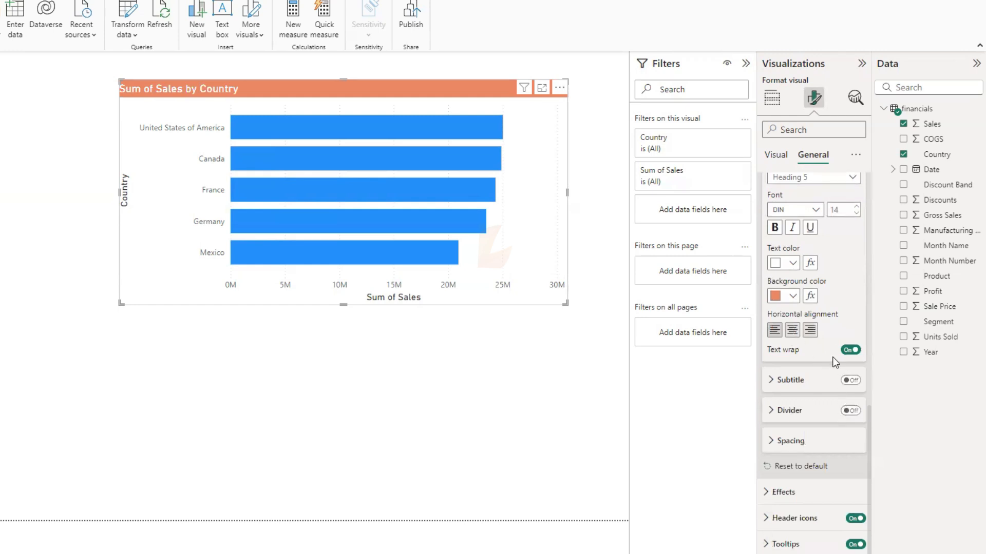
click(792, 333)
click(775, 331)
click(809, 333)
click(793, 333)
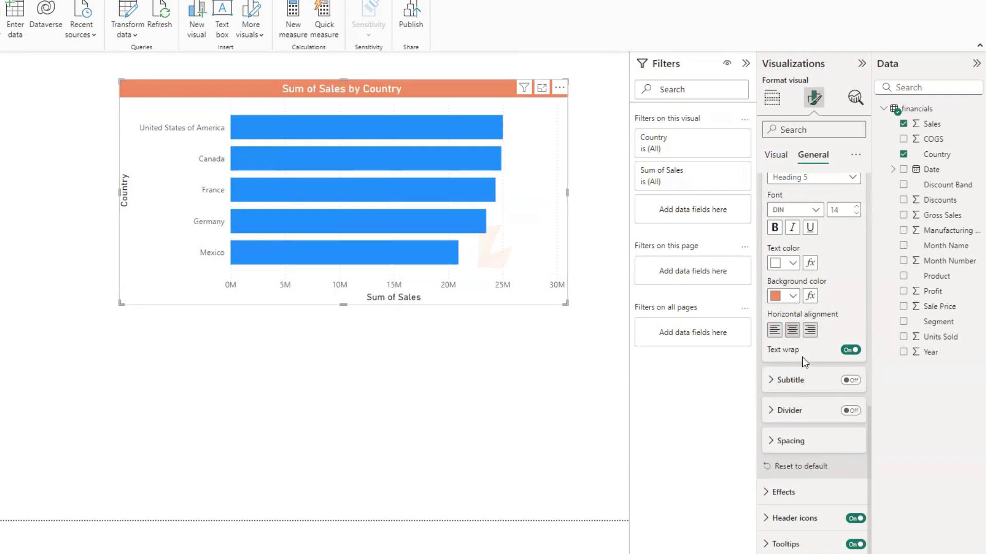
- Try the chart's subtitle, look through its formatting options, and turn the subtitle off again
click(849, 383)
click(849, 384)
click(850, 381)
click(791, 384)
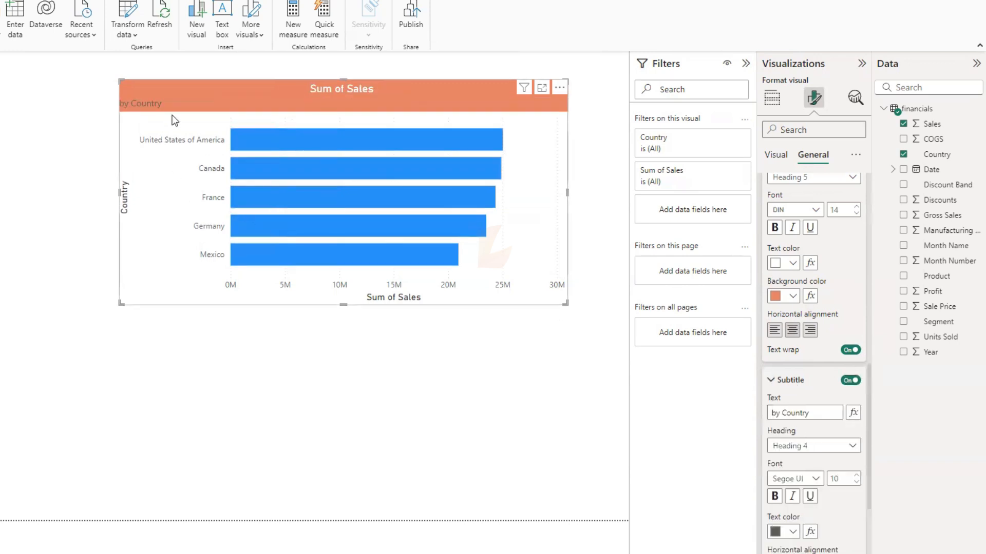
scroll(822, 426, down, 3)
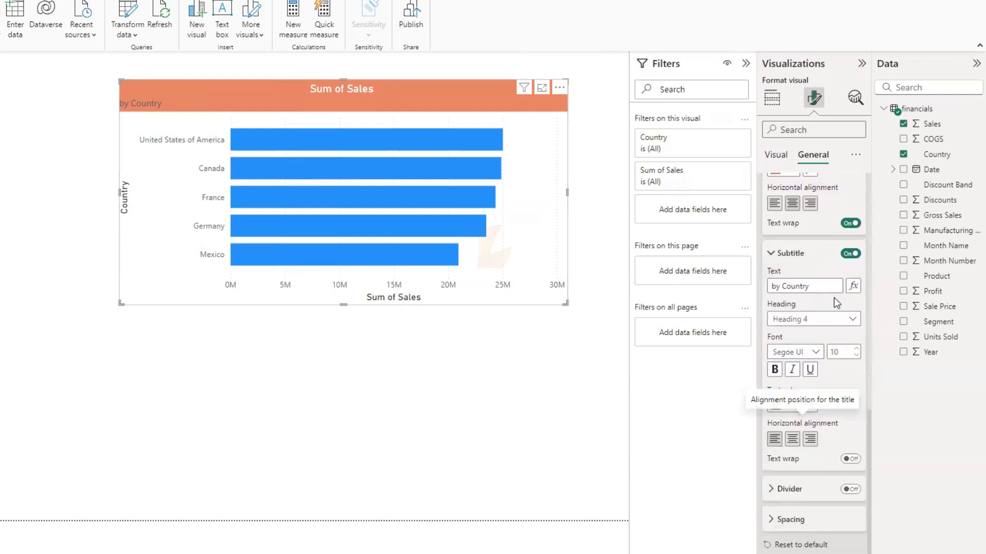
click(850, 253)
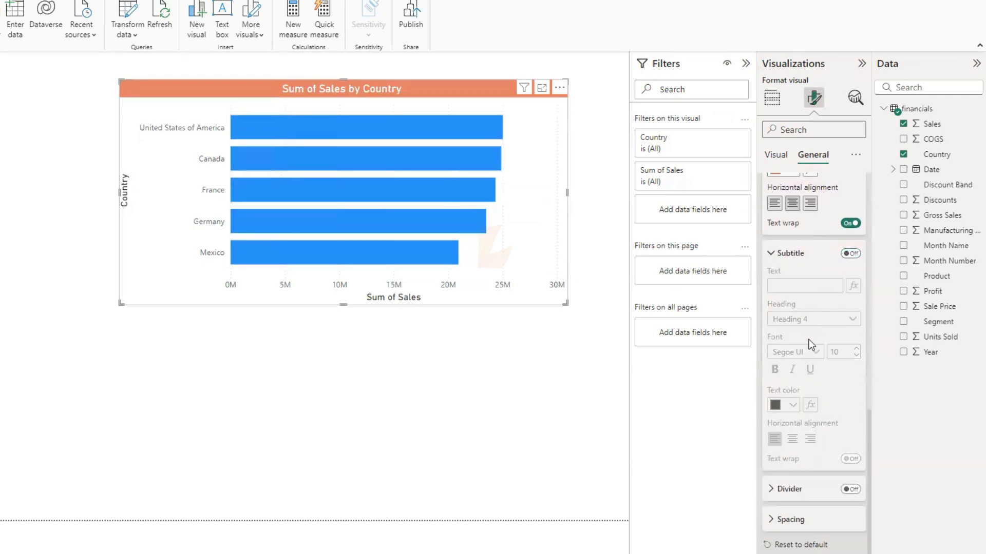
click(773, 254)
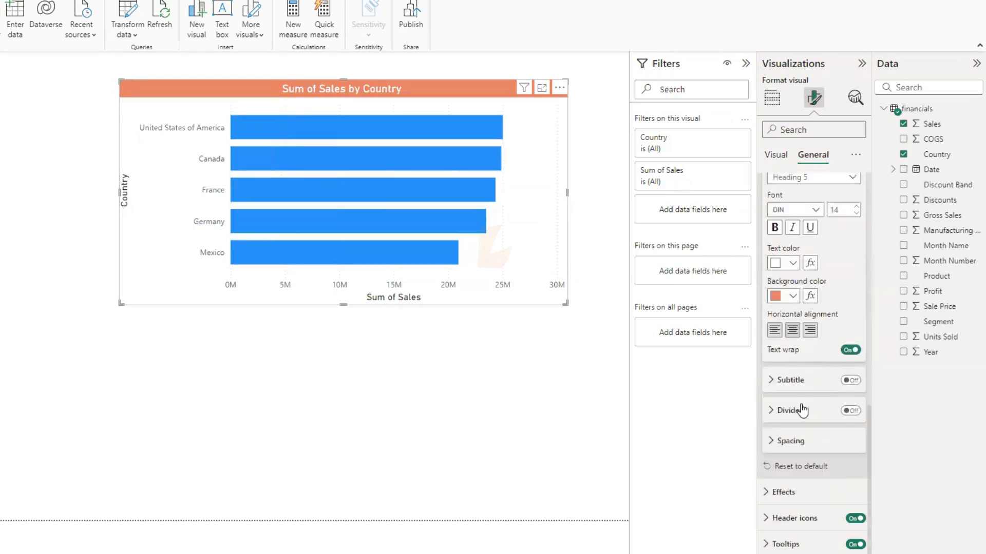
- Try the divider below the title and customized title spacing, turning each off again
click(850, 410)
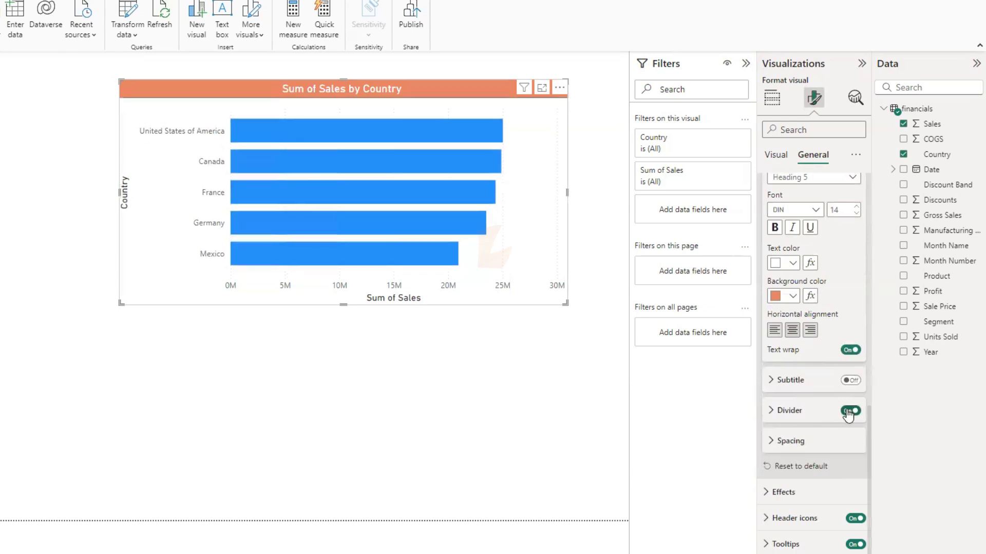
click(848, 412)
click(804, 442)
click(850, 409)
click(850, 408)
- Fill the chart background with light orange at about 61% transparency
click(804, 480)
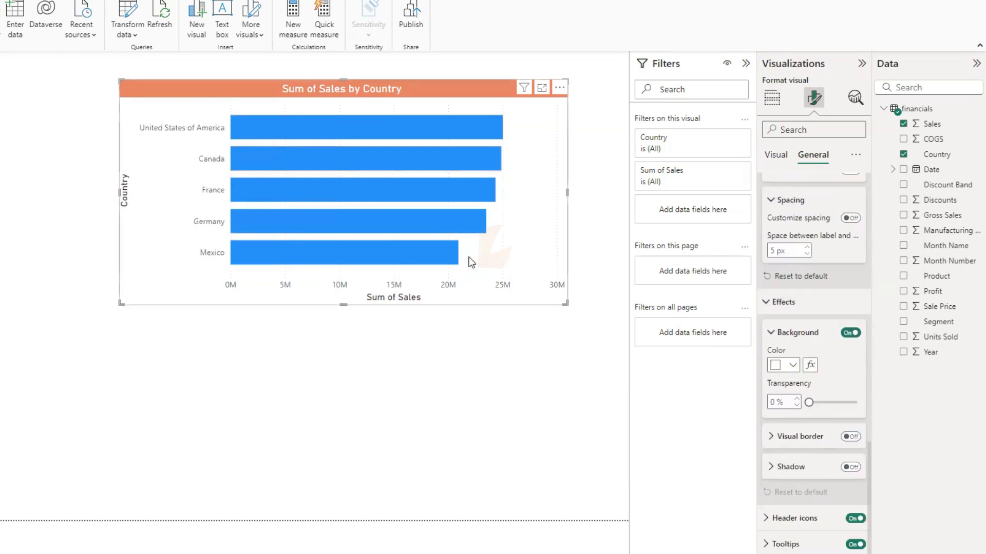
click(792, 365)
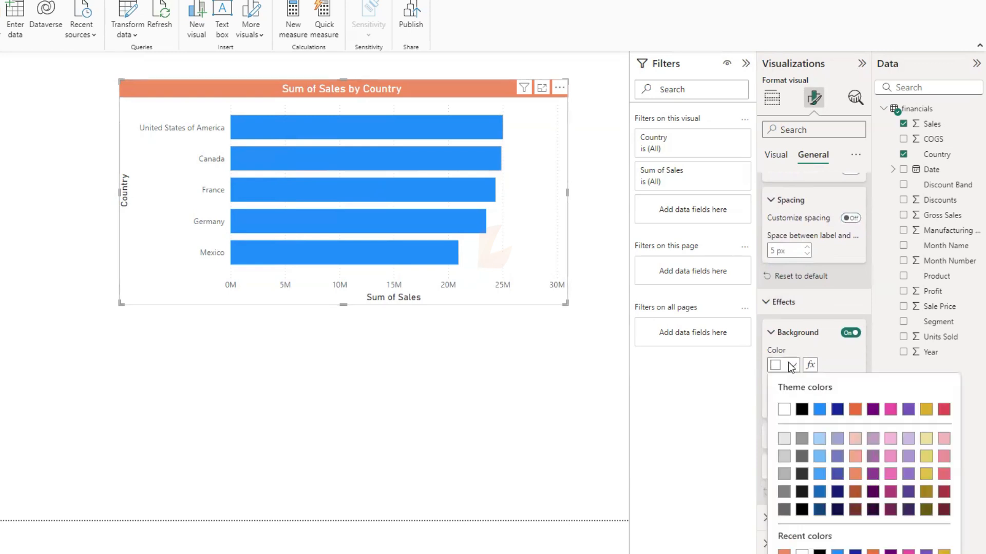
click(855, 439)
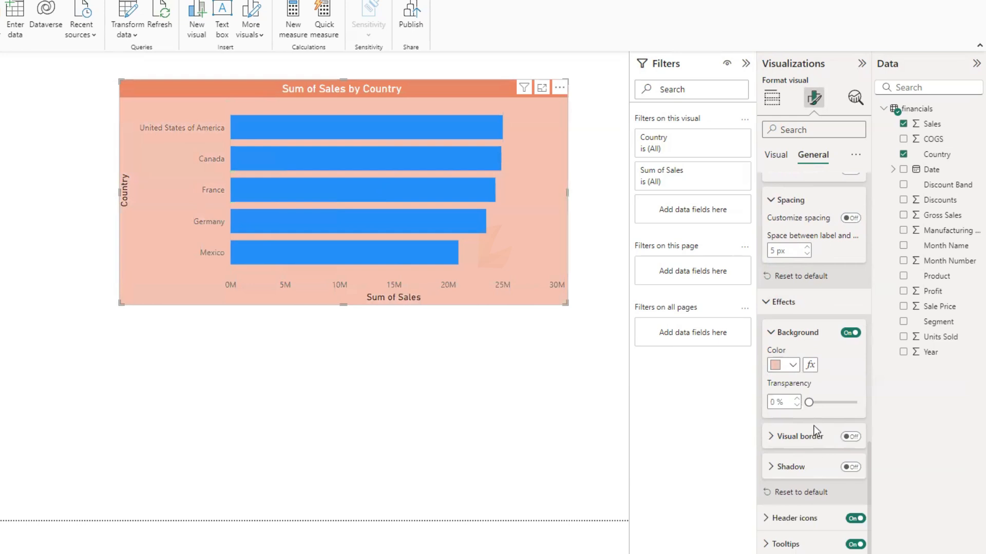
drag(811, 400, 838, 404)
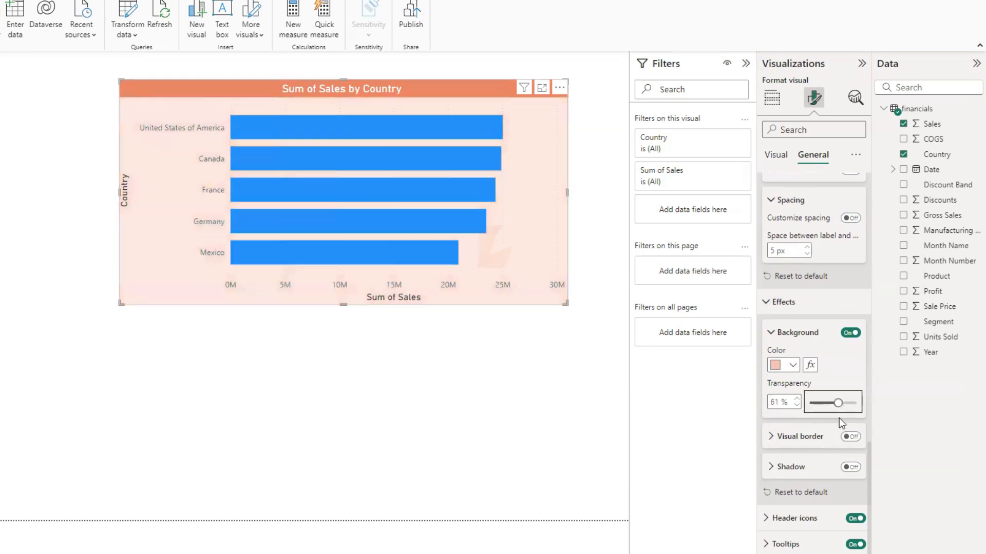
- Turn on the chart's visual border, round its corners to 30 px and try a 2 px border width
click(849, 436)
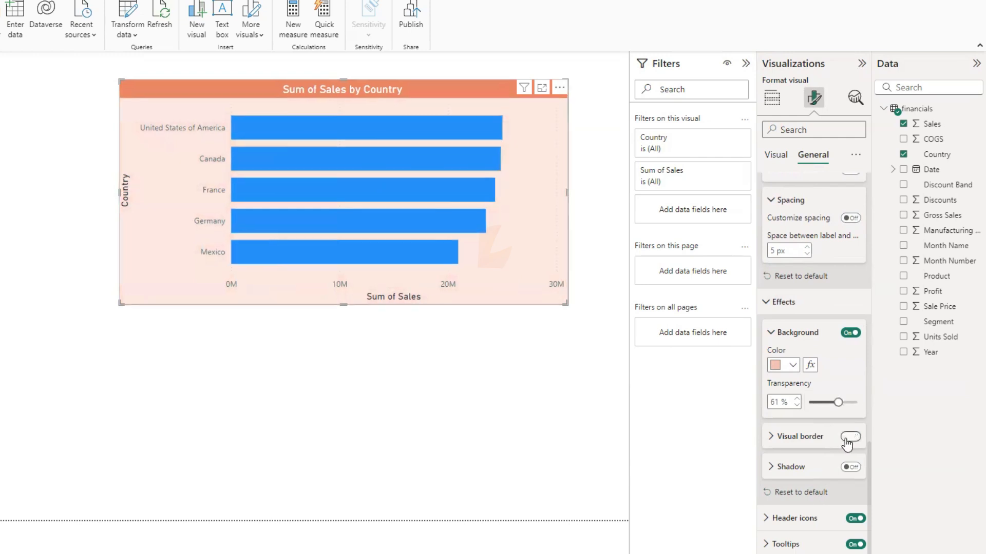
click(806, 449)
scroll(807, 442, down, 2)
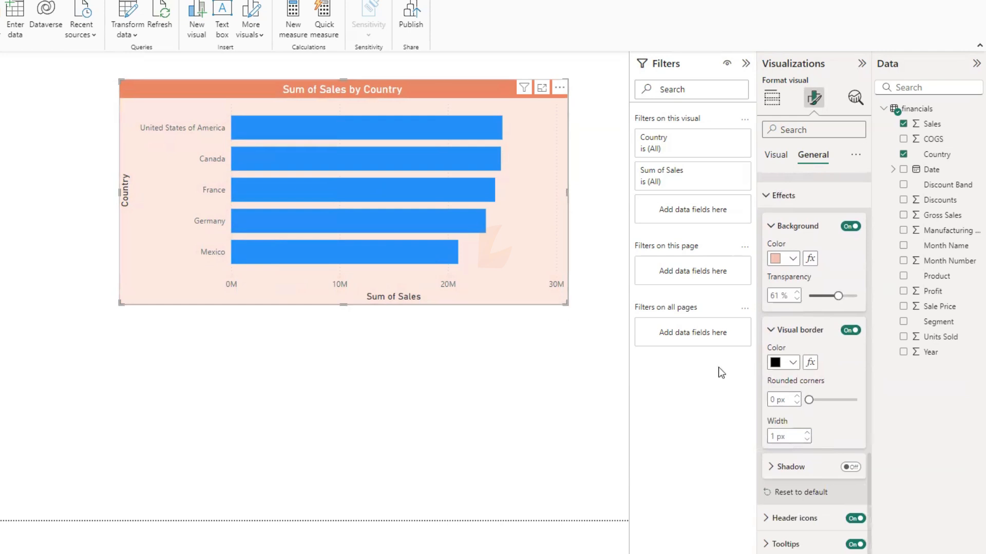
drag(805, 406, 855, 407)
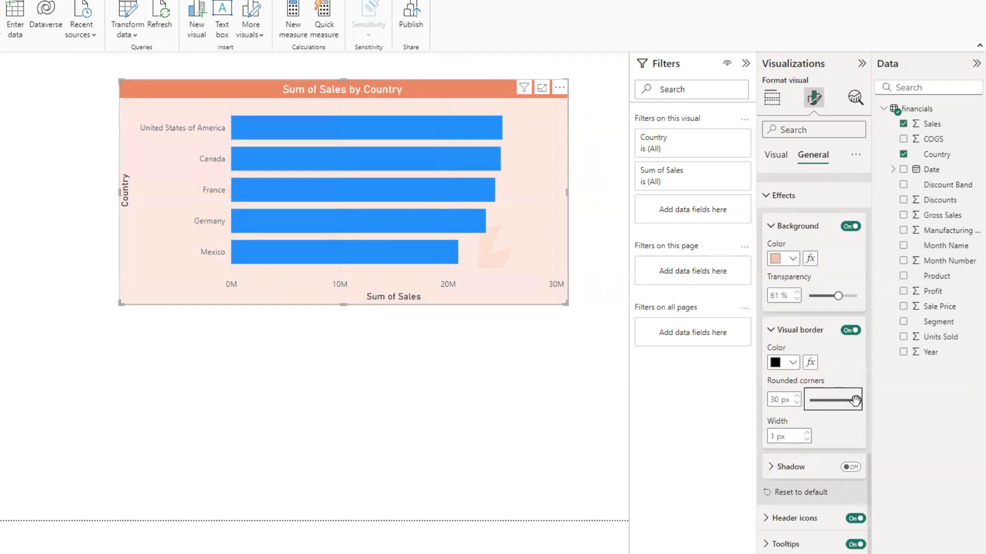
click(808, 433)
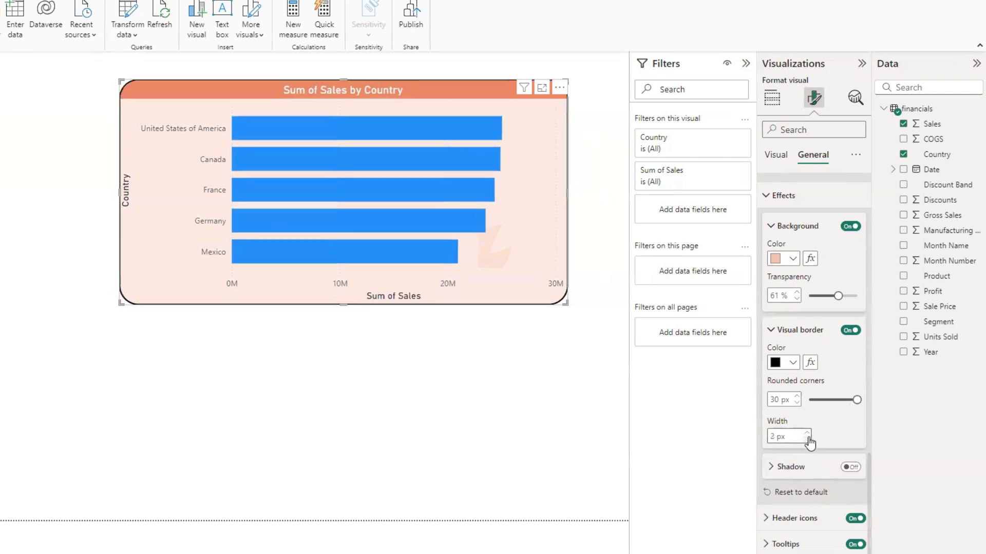
- Turn on the chart's shadow and color it dark brown
click(849, 468)
click(787, 468)
scroll(787, 478, down, 2)
click(793, 401)
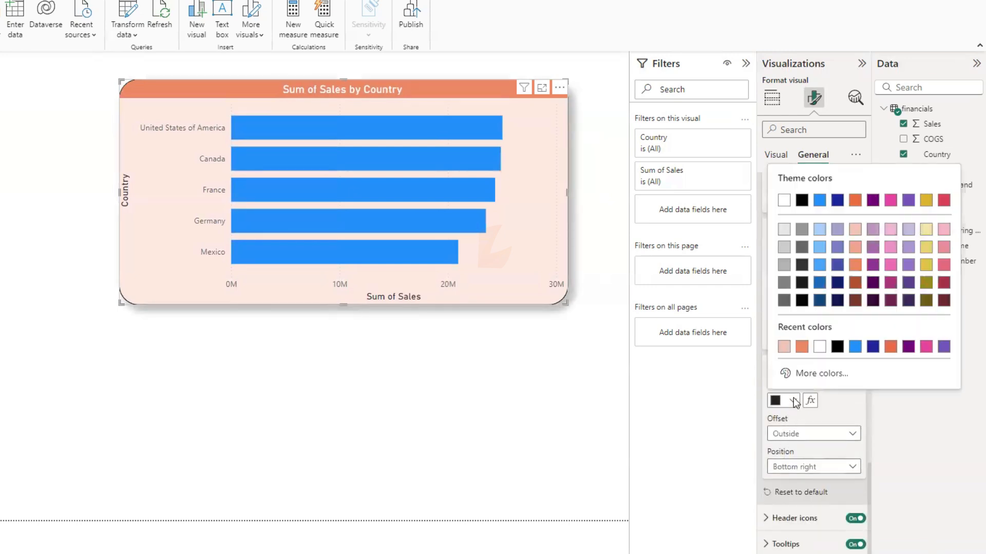
click(855, 311)
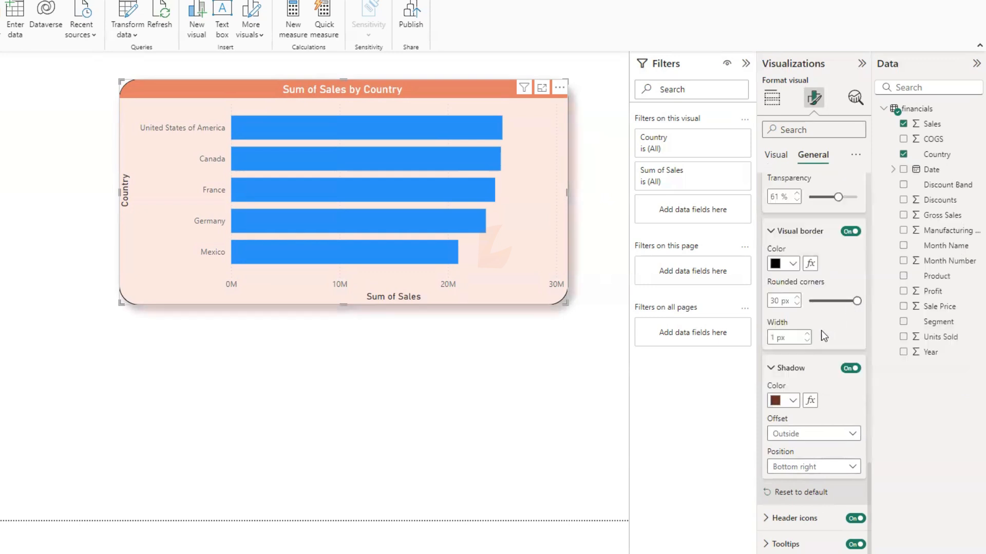
- Try the Inside offset for the chart's shadow and set it back to Outside
click(804, 436)
click(790, 465)
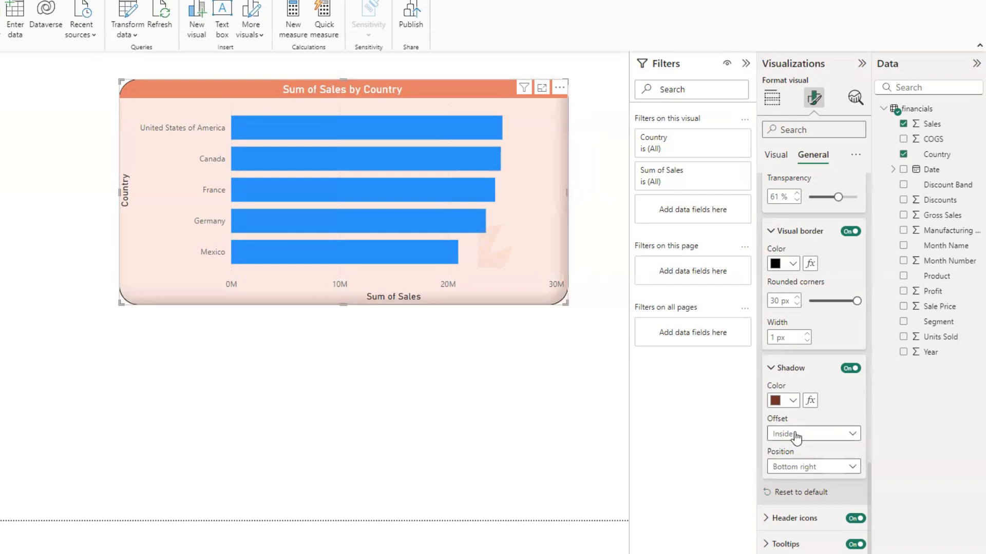
click(793, 433)
click(787, 448)
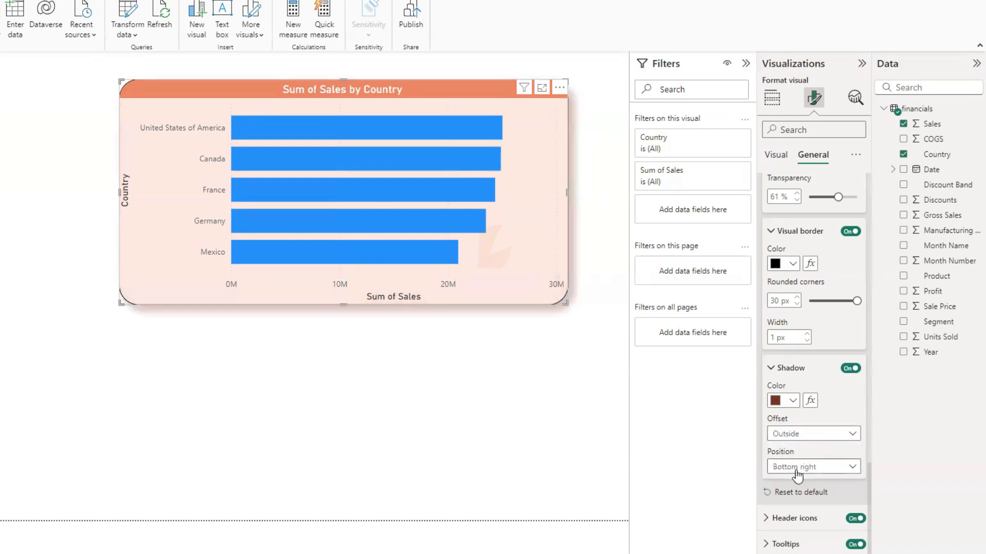
- Try the Center and Top positions for the chart's shadow
click(797, 471)
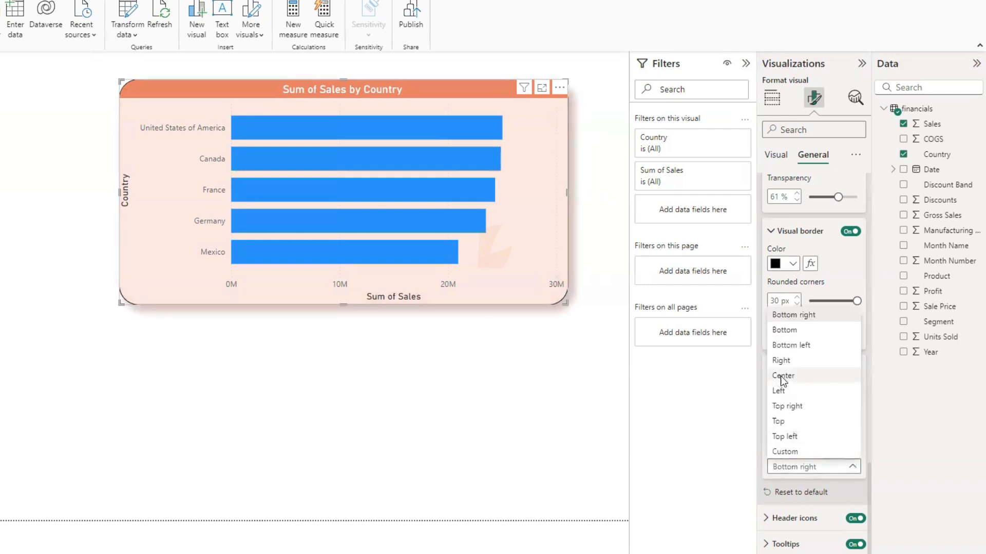
click(786, 378)
click(793, 471)
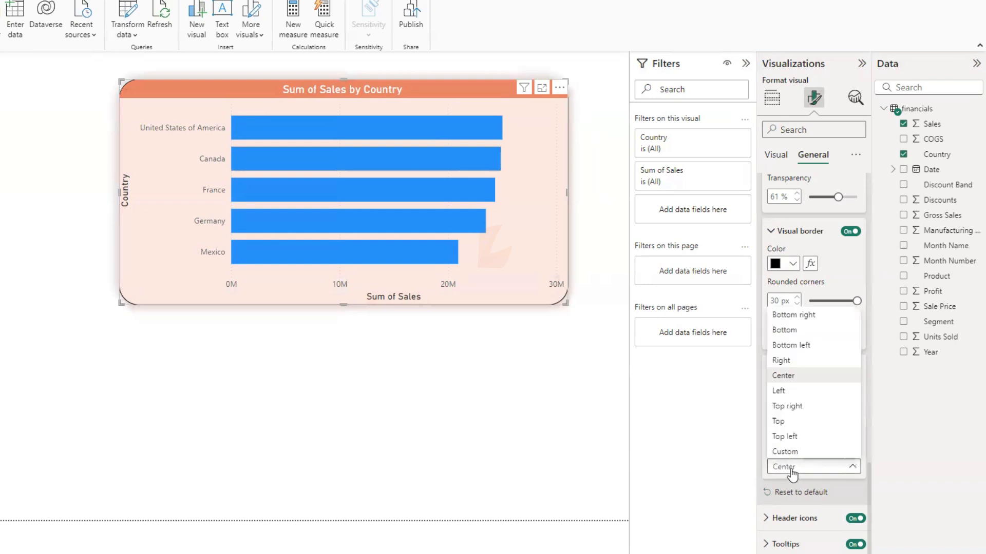
click(795, 418)
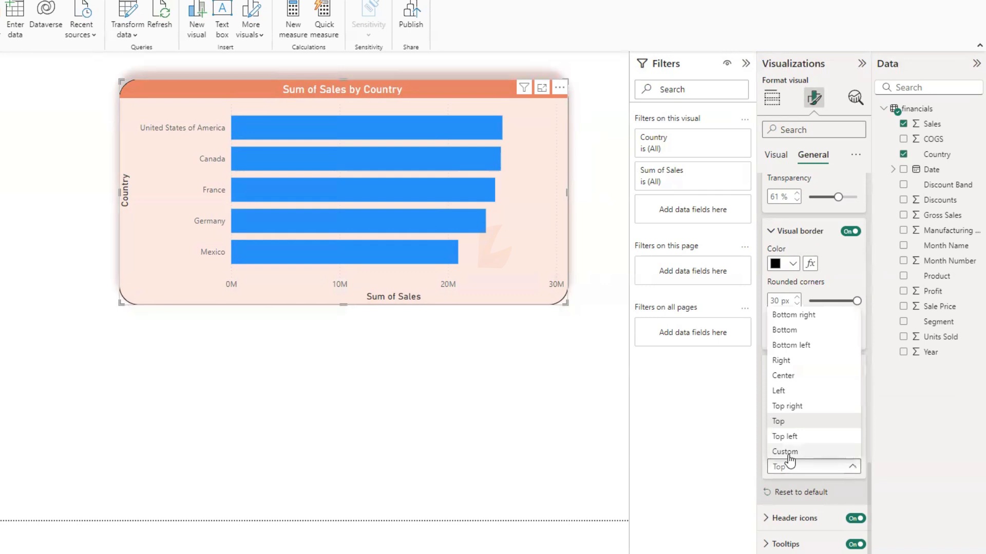
- Give the shadow a custom position with size 23 px, blur 14 px, angle 146°, distance 27 px and transparency 66%
click(787, 452)
scroll(806, 396, down, 3)
mouse_move(820, 378)
mouse_down()
mouse_move(829, 389)
mouse_move(820, 379)
mouse_up()
mouse_move(814, 418)
mouse_down()
mouse_move(827, 418)
mouse_move(815, 417)
mouse_up()
drag(830, 459, 828, 458)
mouse_move(824, 497)
mouse_down()
mouse_move(842, 499)
mouse_move(821, 499)
mouse_up()
scroll(827, 514, down, 2)
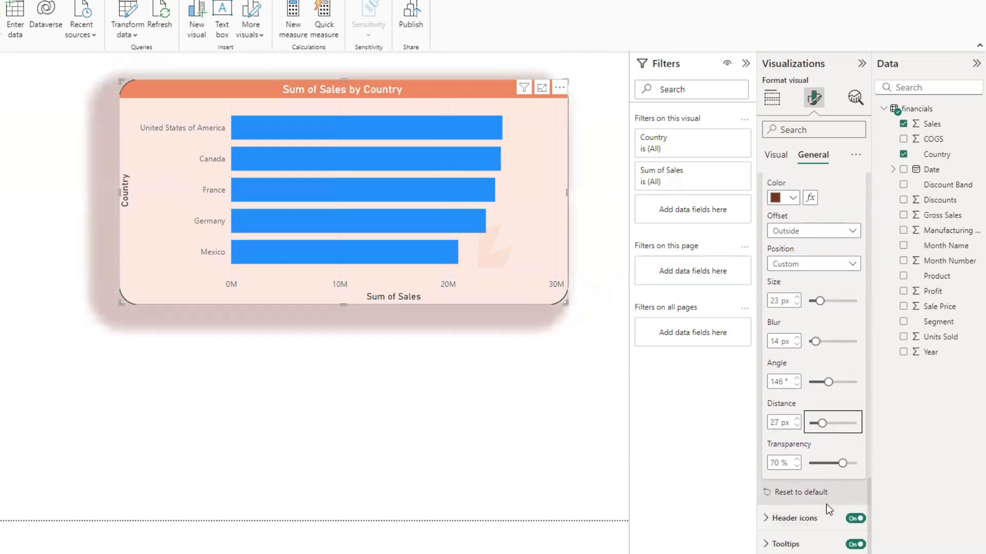
drag(842, 463, 837, 464)
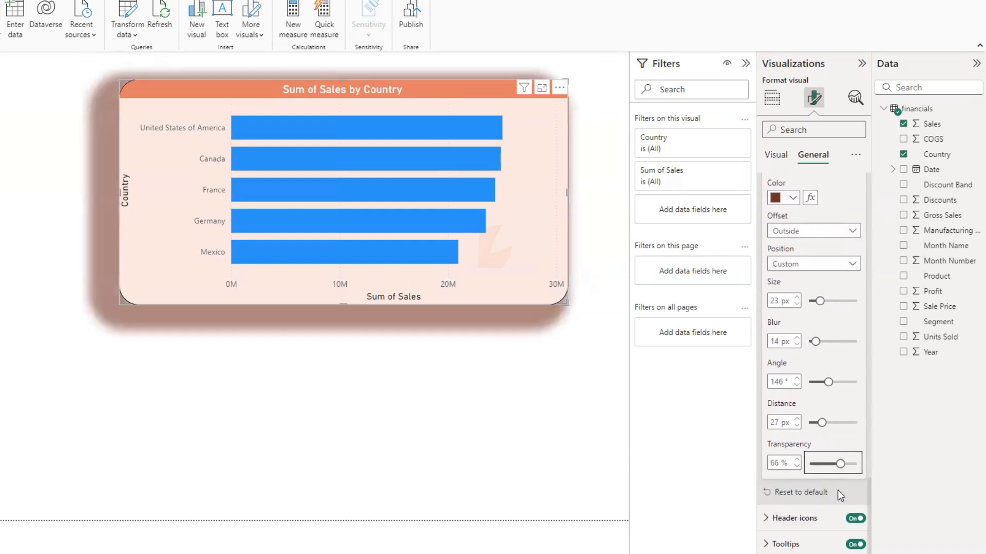
- Try an orange background for the chart's header icons and check it in the chart's options list
click(559, 87)
mouse_move(629, 163)
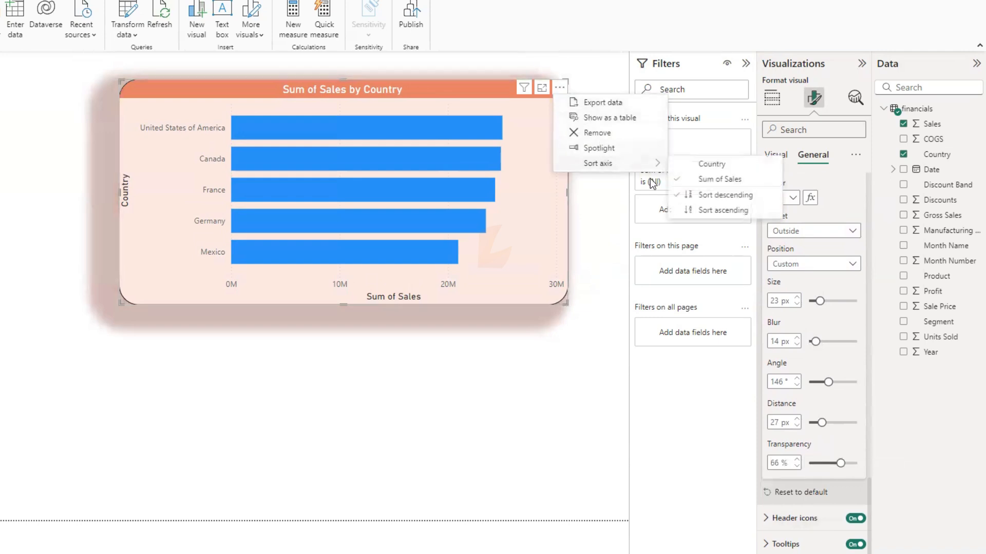
click(842, 518)
scroll(803, 493, down, 5)
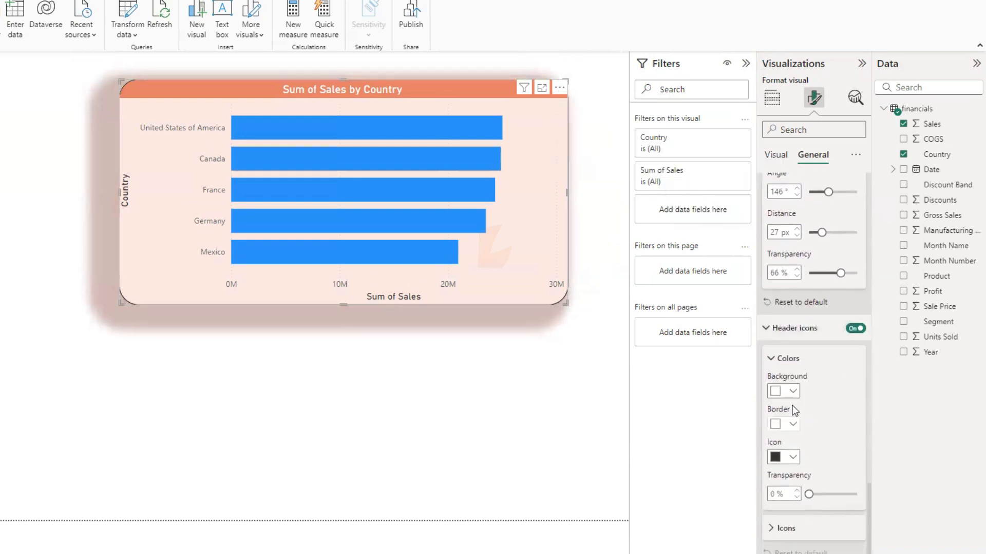
click(793, 391)
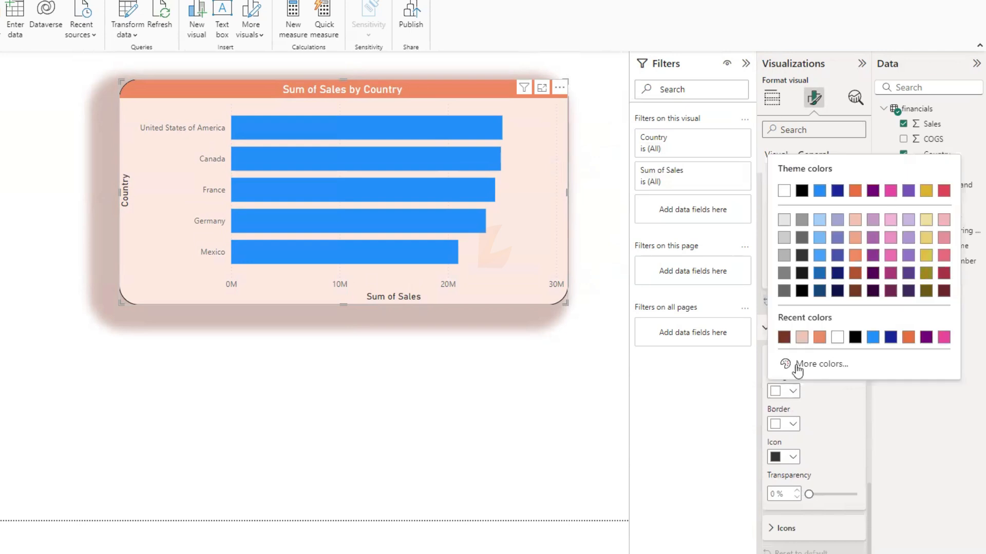
click(820, 338)
click(565, 95)
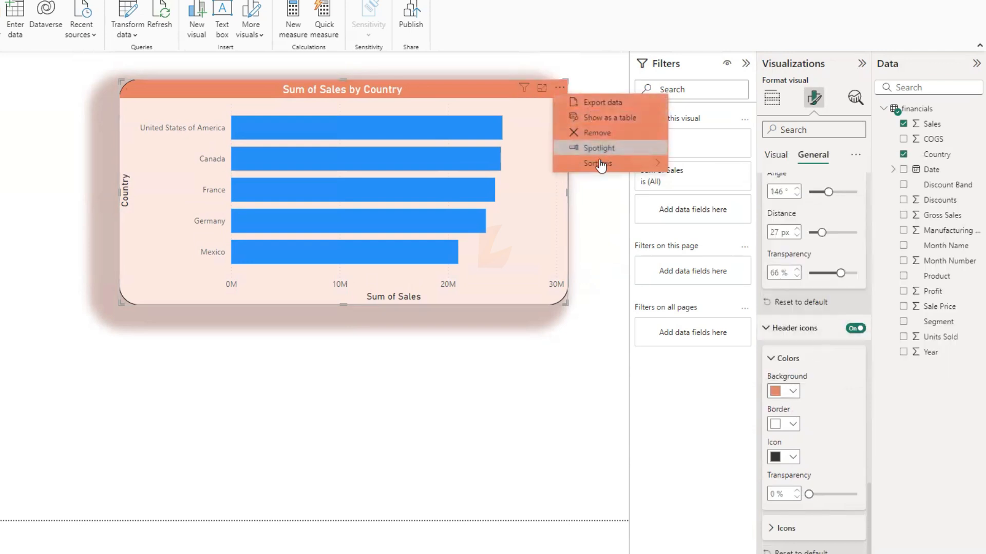
- Try white as the header icon color and reset the header icons to their defaults
click(794, 457)
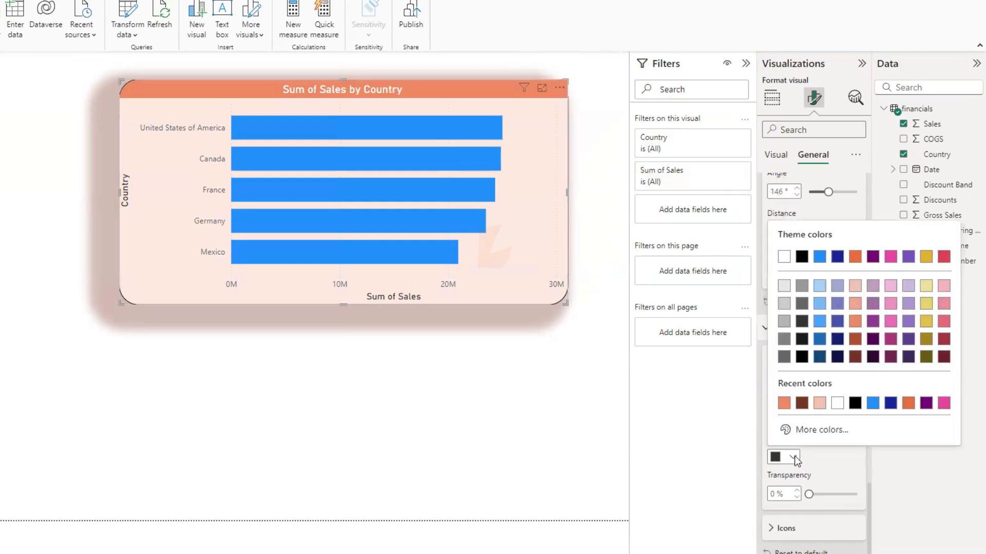
click(835, 409)
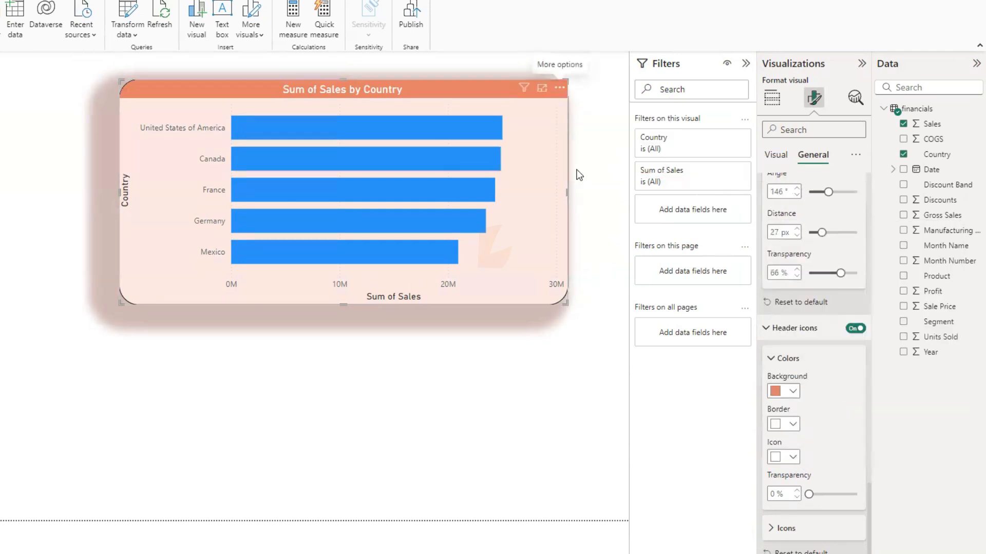
click(560, 88)
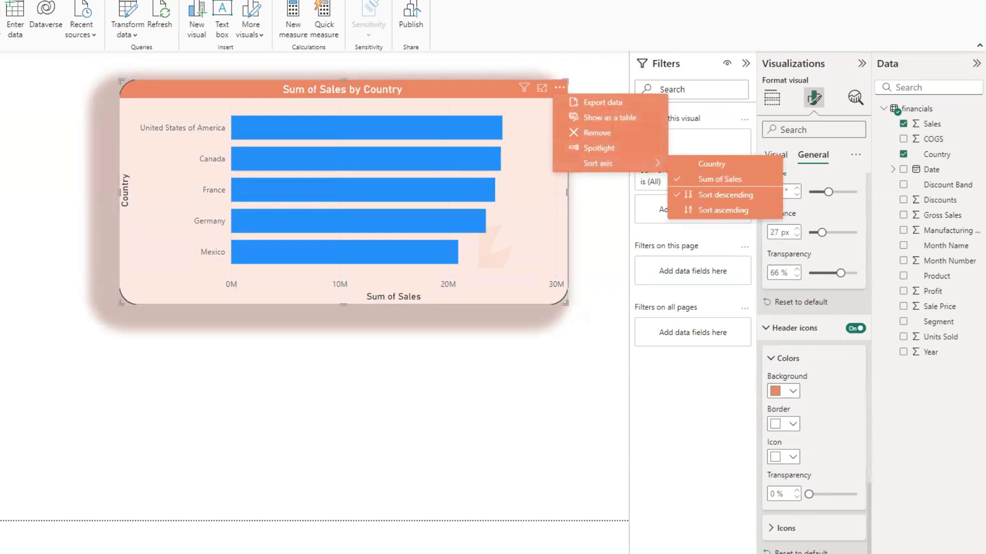
click(807, 552)
- Look at the tooltips of several country bars and try turning tooltips off and on again
scroll(779, 535, down, 1)
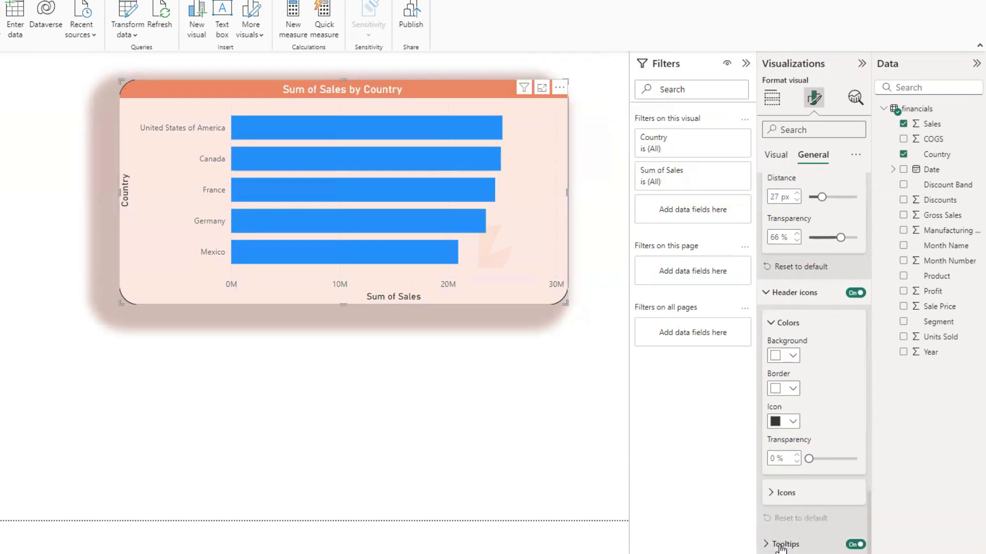
click(781, 545)
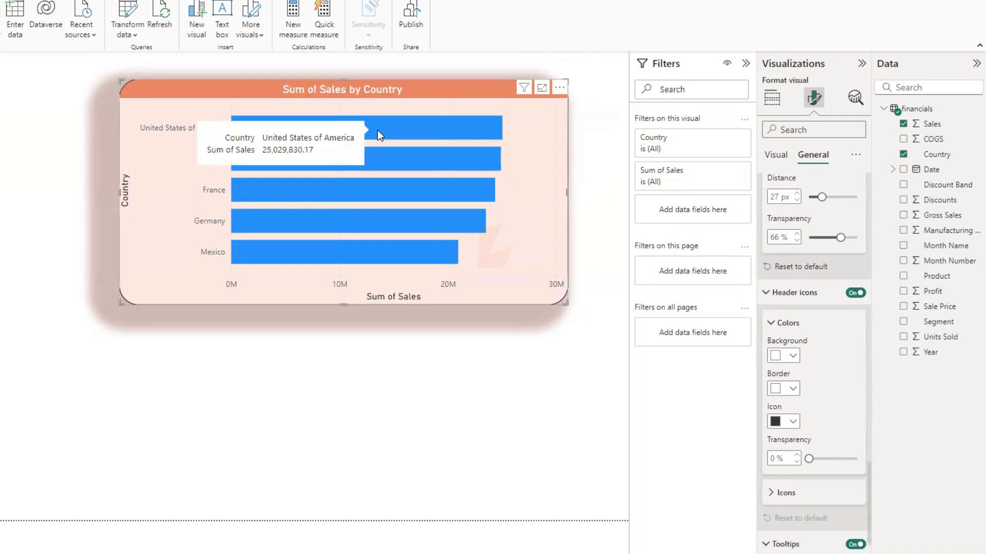
mouse_move(378, 230)
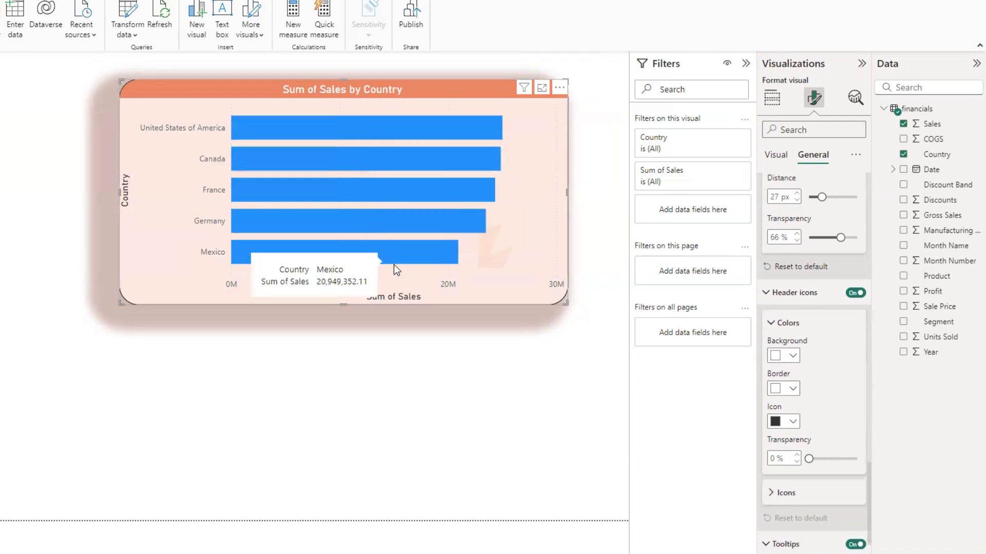
mouse_move(348, 143)
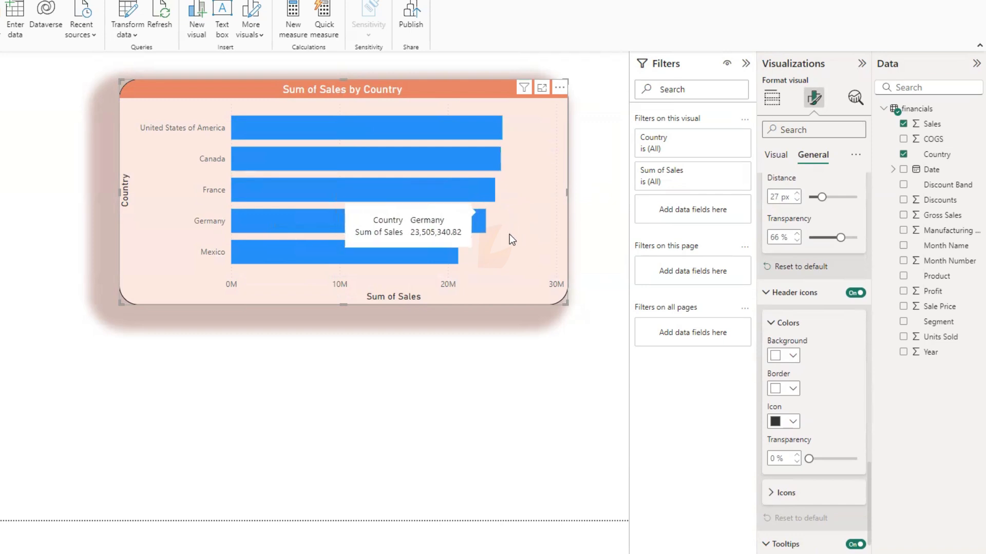
mouse_move(315, 250)
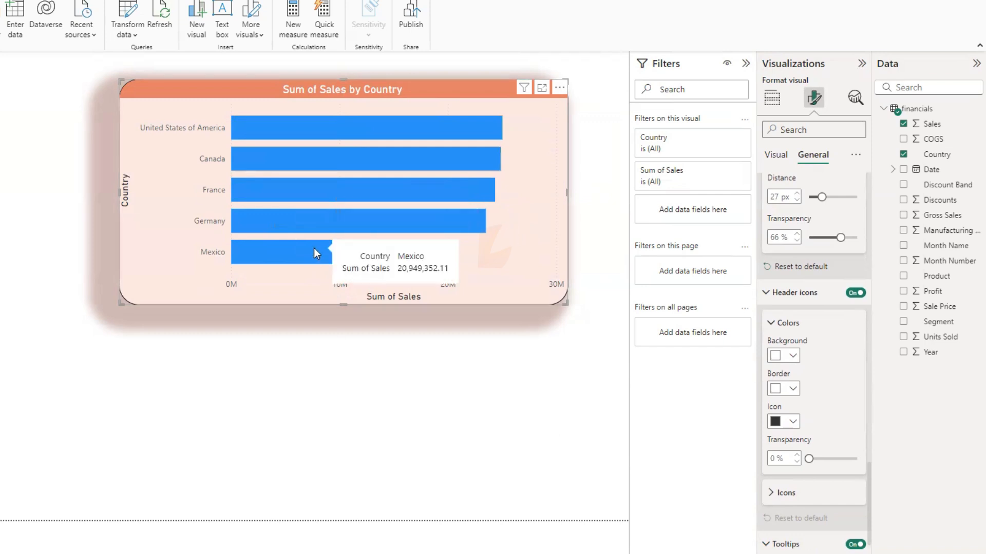
click(856, 545)
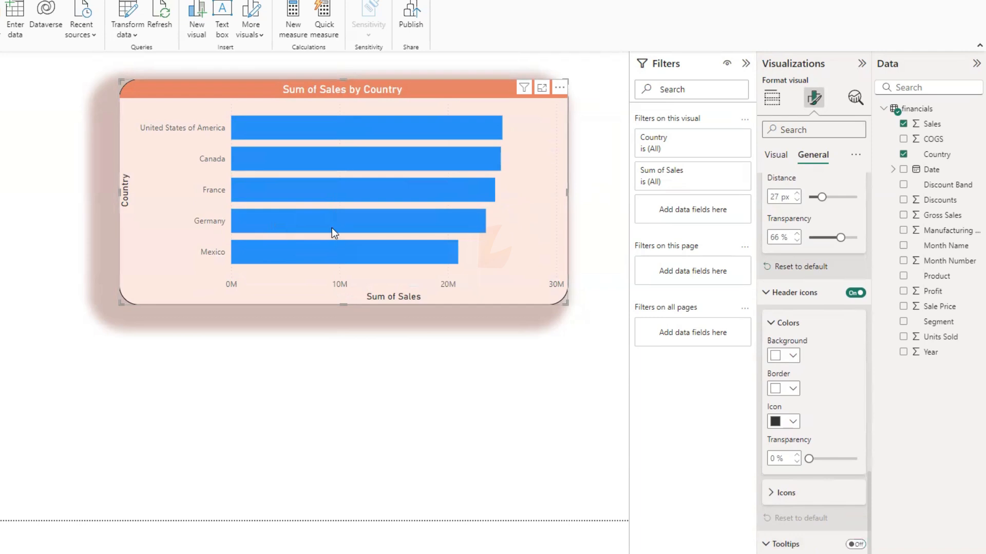
click(852, 544)
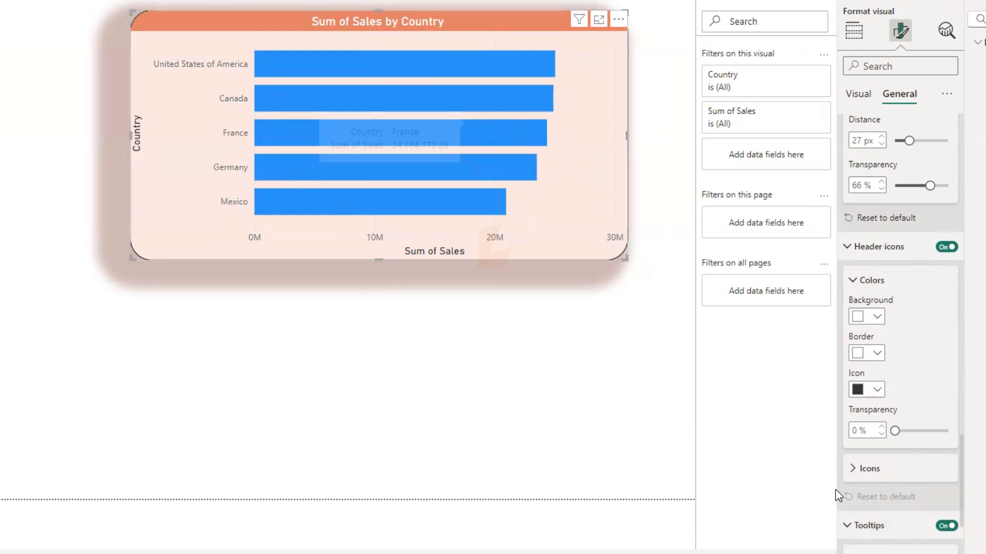
- Try entering "gfgfg" as the chart's alt text and delete it again
scroll(867, 519, down, 4)
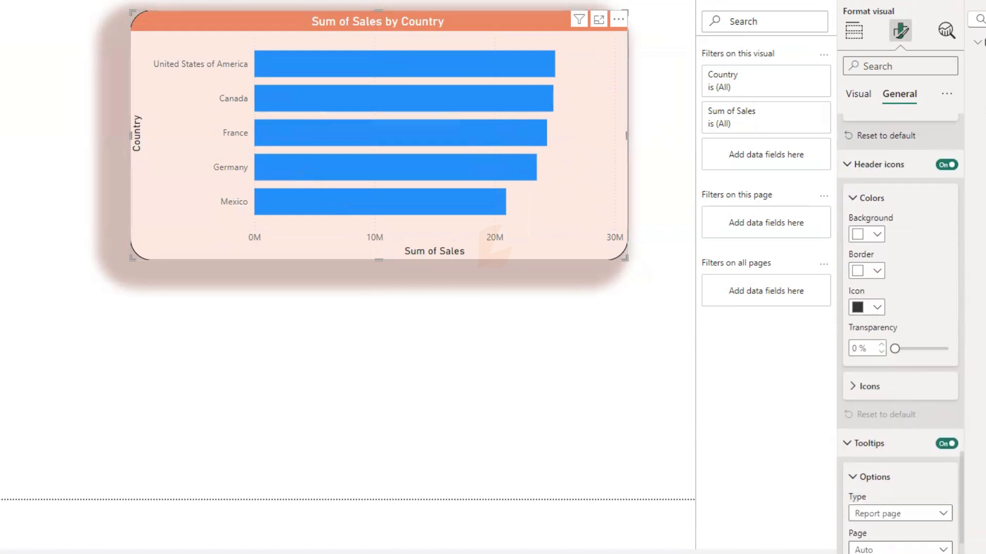
click(868, 552)
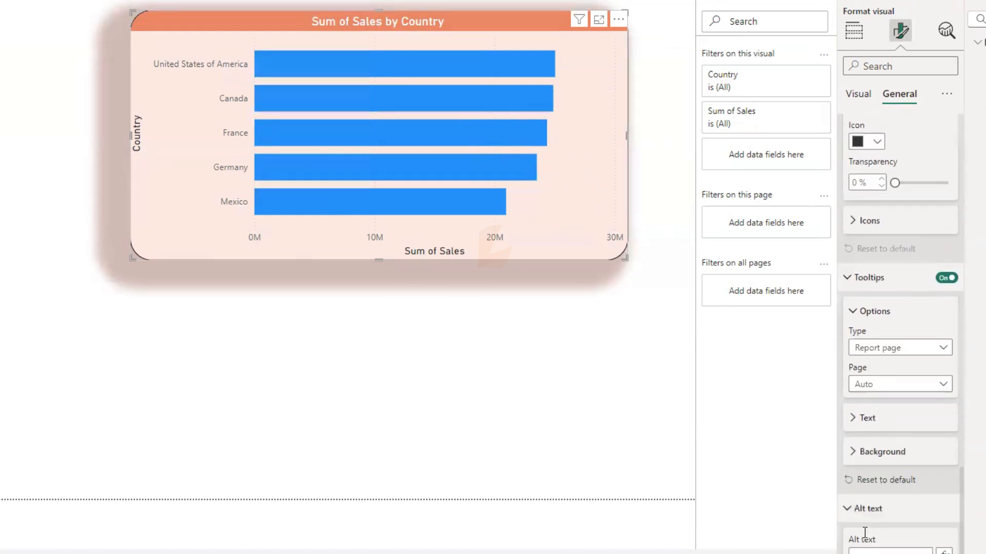
click(876, 511)
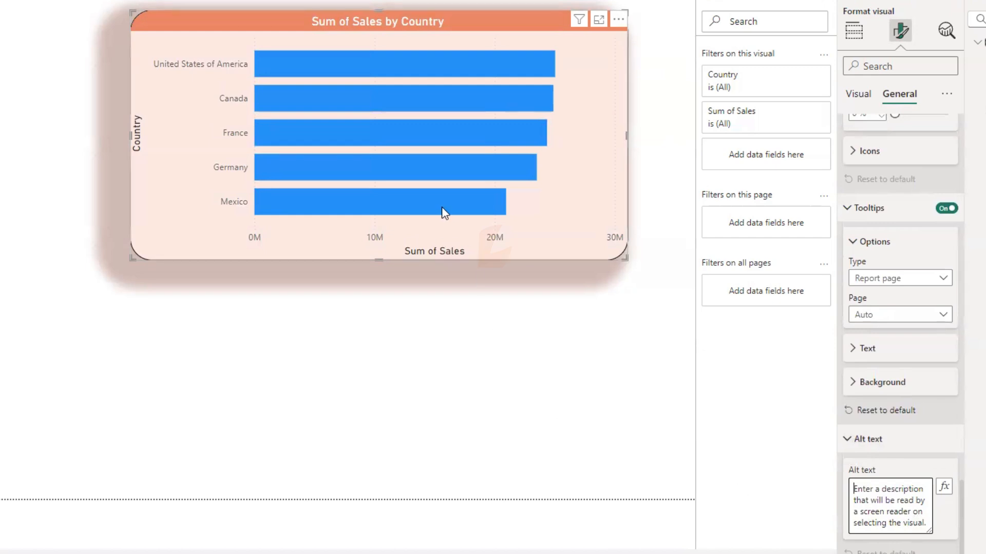
text(gfgf)
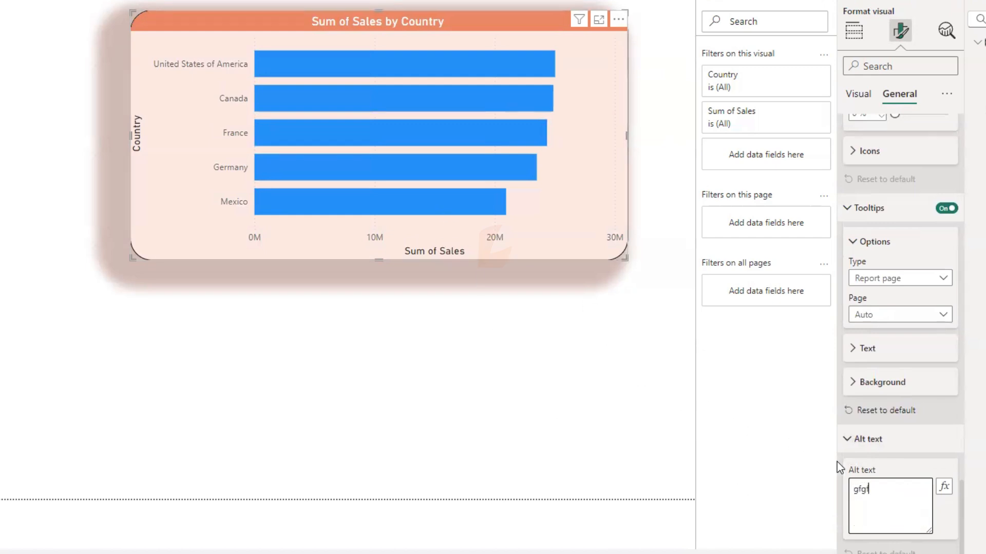
text(g)
key(BackSpace)
key(BackSpace)
key(BackSpace)
key(BackSpace)
key(BackSpace)
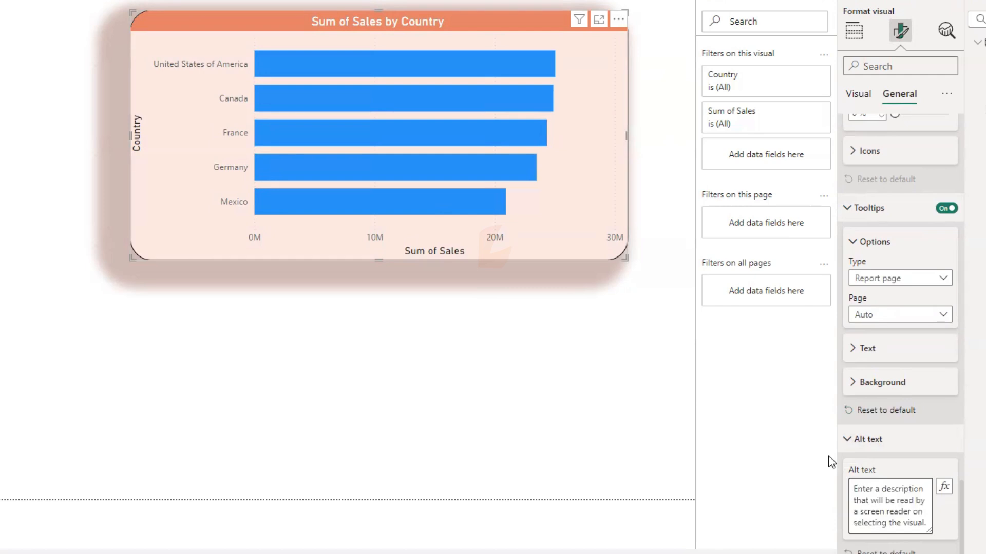
- Move the chart slightly left and down on the page and shrink it to about 55% of its width and two thirds of its height
drag(451, 20, 389, 44)
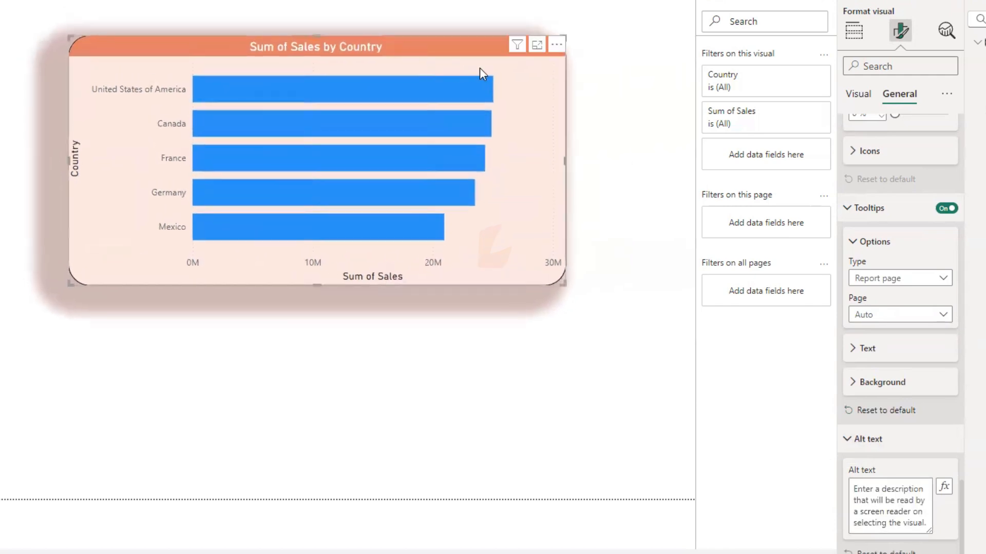
mouse_move(516, 51)
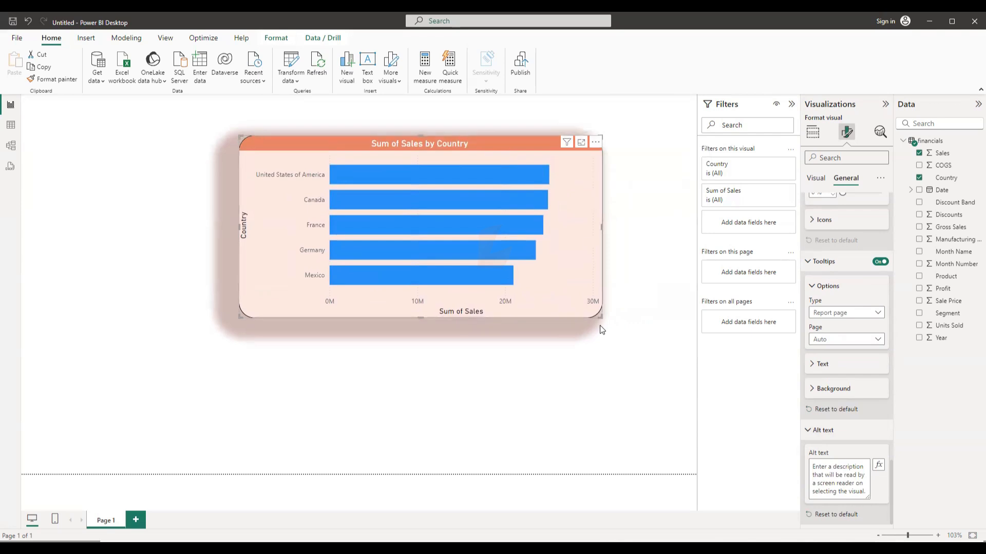
drag(599, 317, 437, 259)
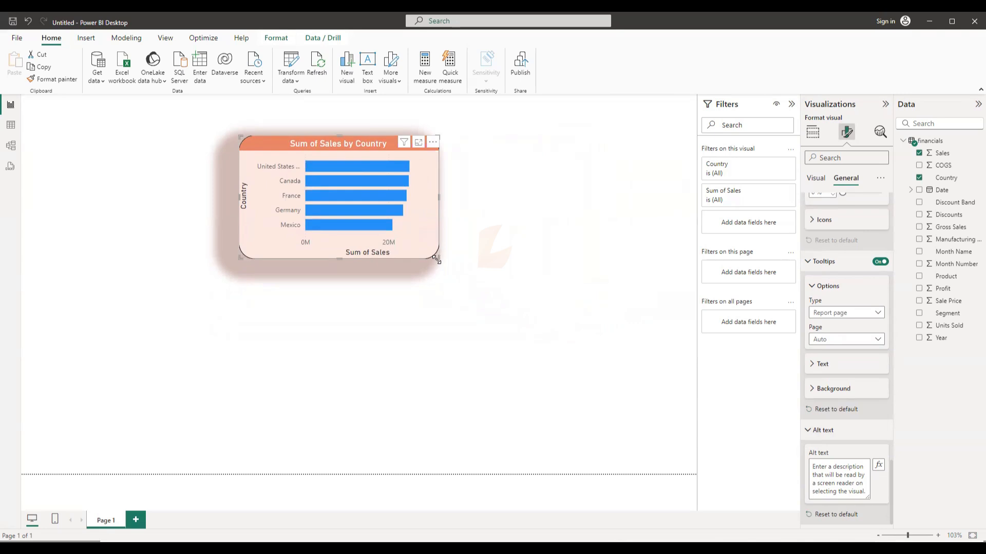
- View the chart in focus mode, return to the report, and enlarge the chart to about 1.7 times its width and 1.6 times its height
click(419, 142)
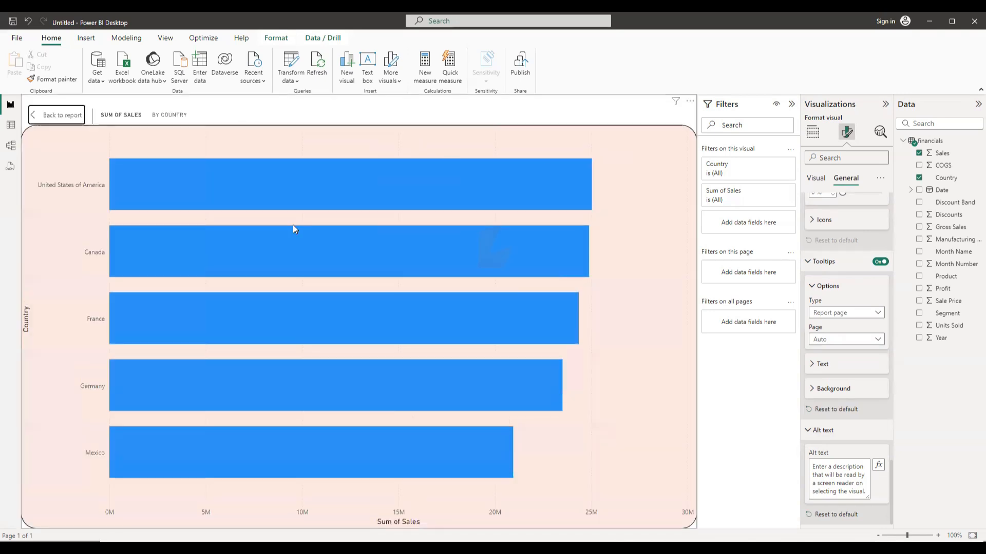
click(58, 117)
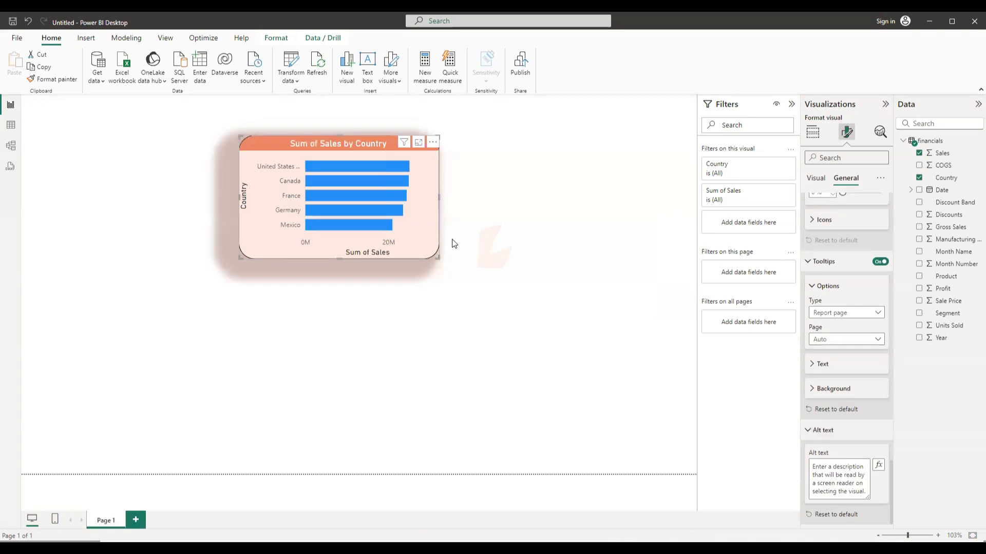
drag(438, 256, 575, 329)
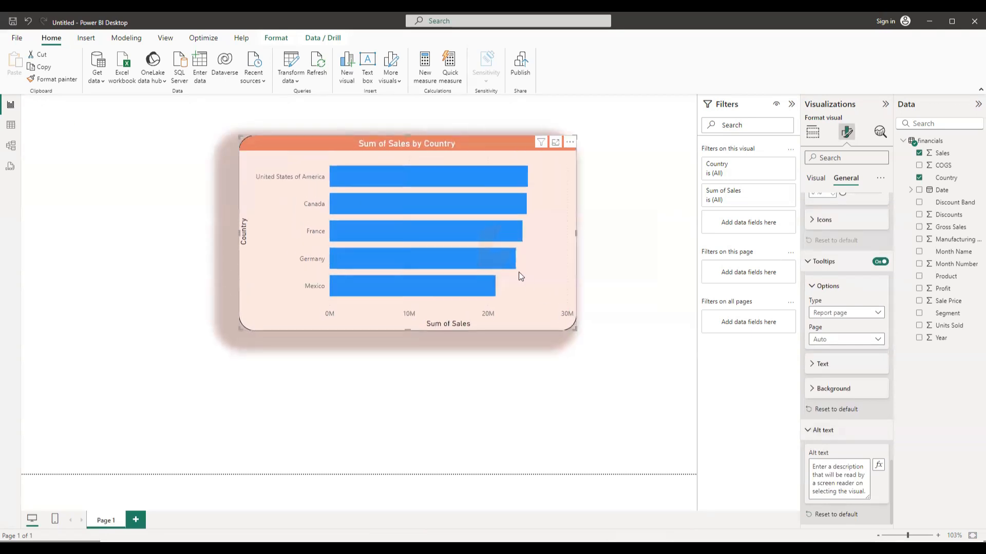
- Try exporting the chart's data as a CSV file and cancel the save
click(571, 145)
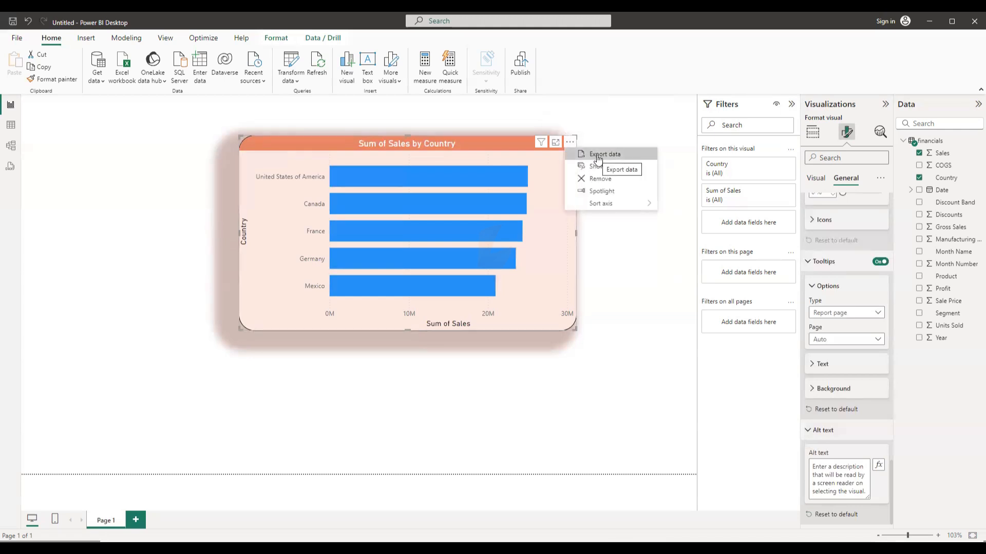
key(Escape)
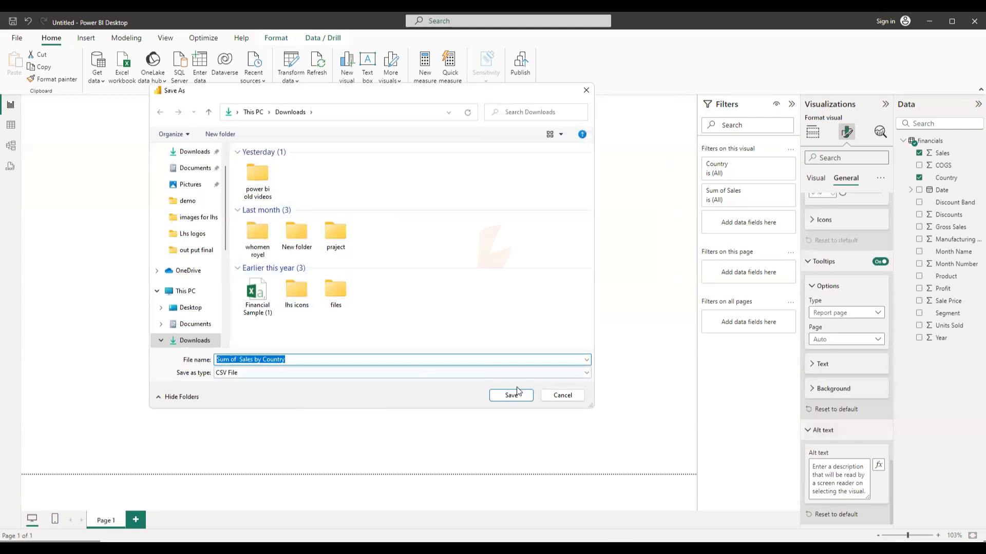
click(562, 396)
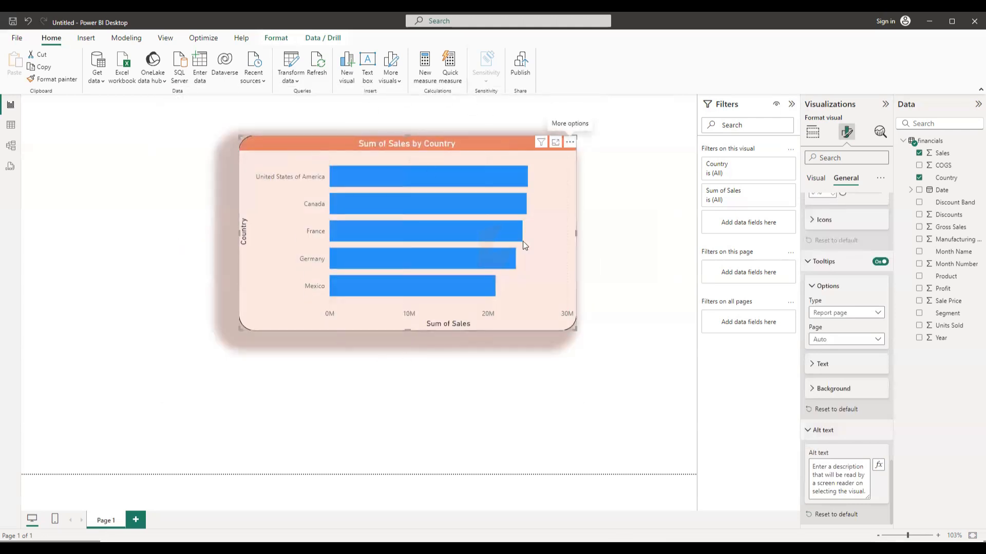
- Show the chart's data as a table, look at the sales per country, and return to the report
click(570, 142)
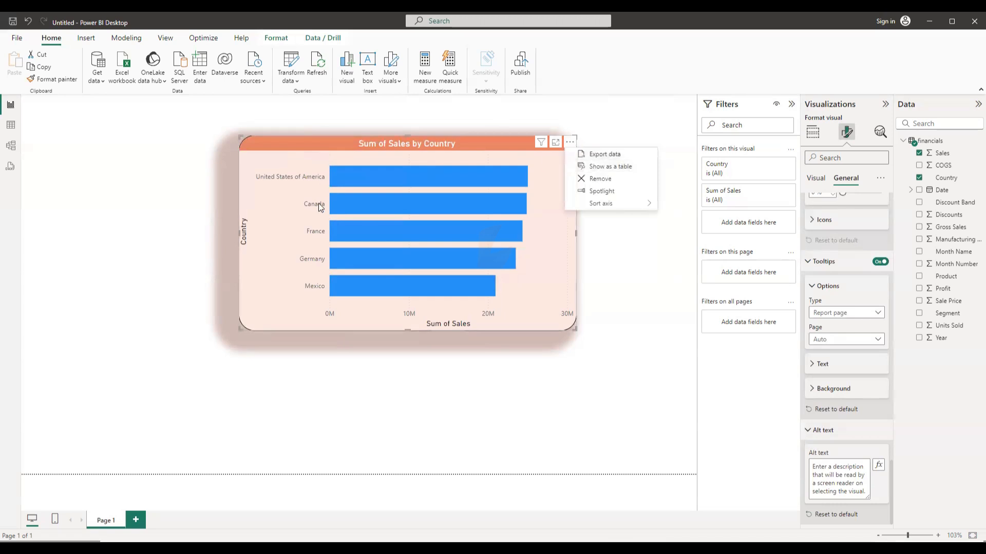
click(613, 167)
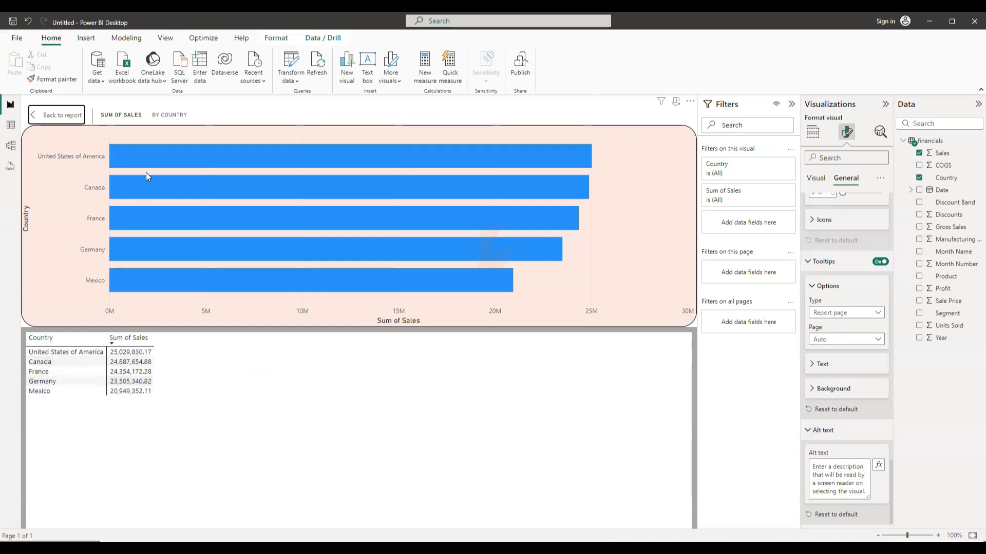
click(39, 120)
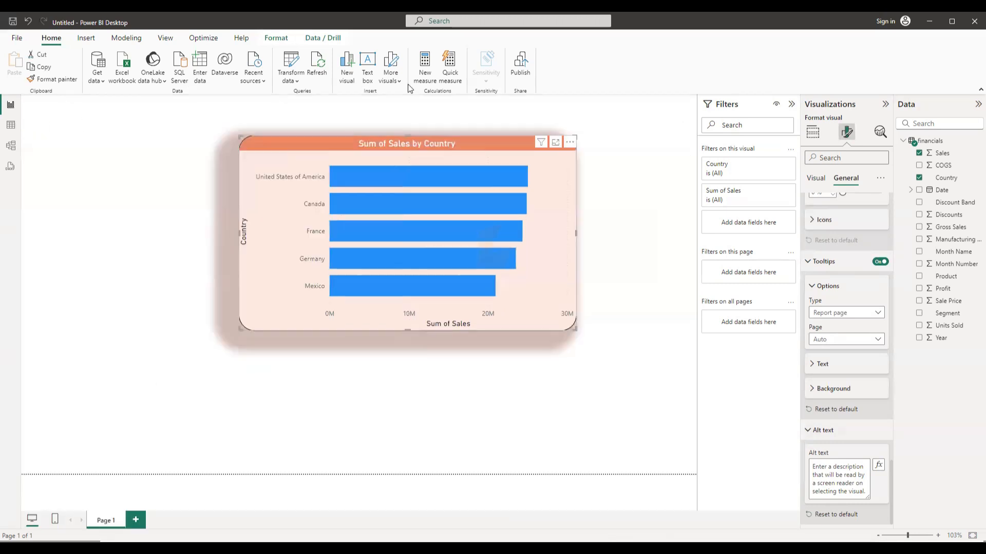
- Move the chart to the left edge of the page and add a second report page
click(570, 142)
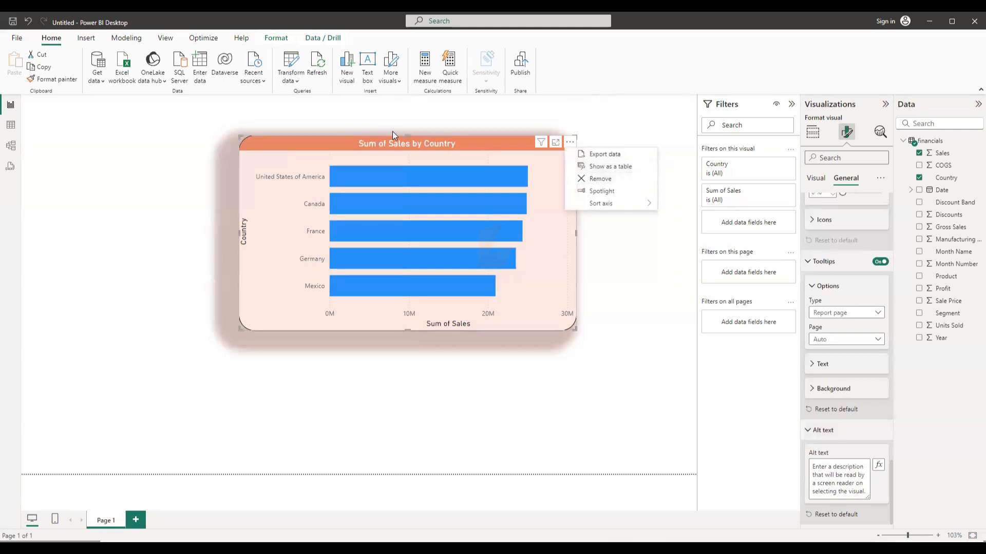
drag(274, 149, 127, 149)
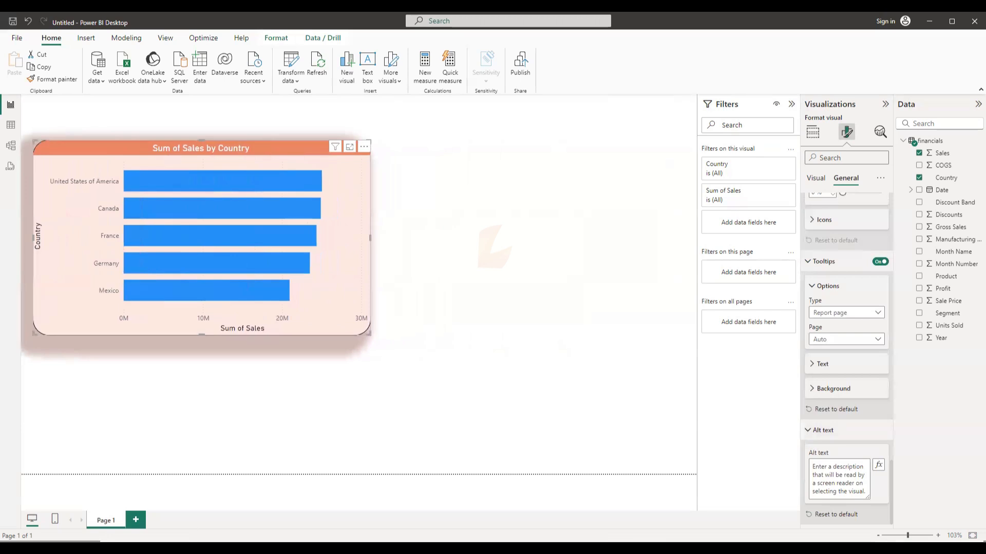
click(130, 523)
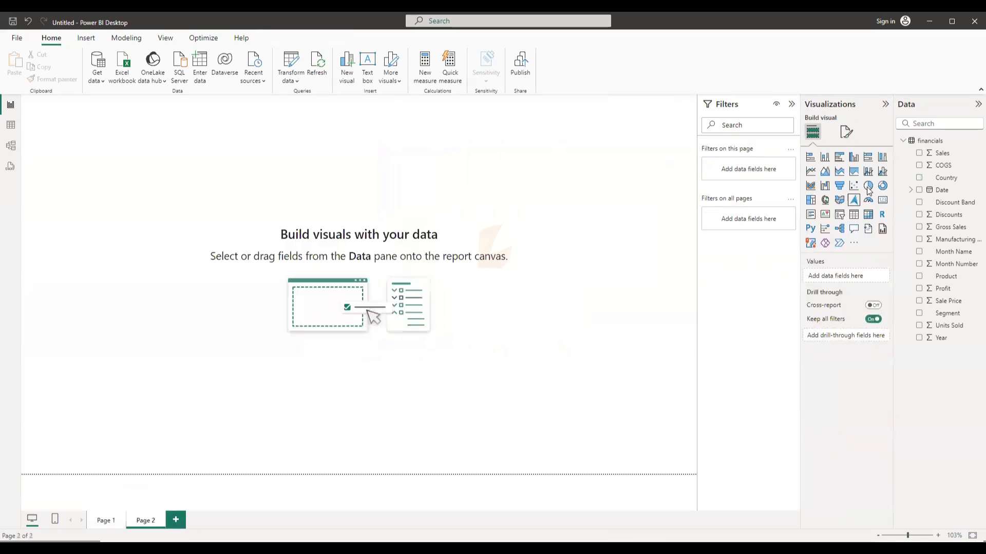
- Create a stacked bar chart on Page 2 with Country on the Y-axis and Sales on the X-axis
click(811, 157)
click(919, 178)
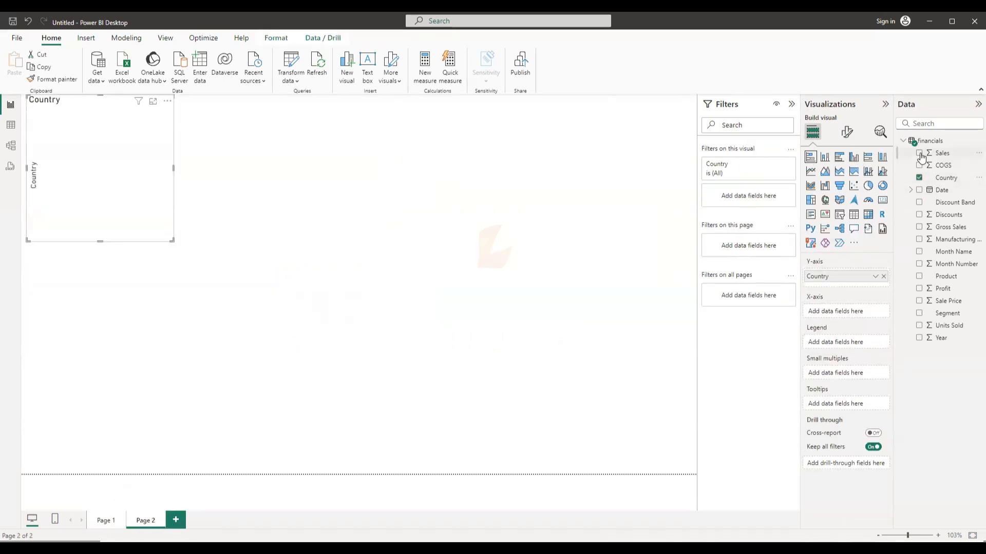
click(919, 153)
- Widen the new bar chart by about half, move it in from the page corner, and place a copy to its right
click(138, 250)
click(156, 220)
drag(157, 220, 542, 263)
key(ctrl+c)
key(ctrl+v)
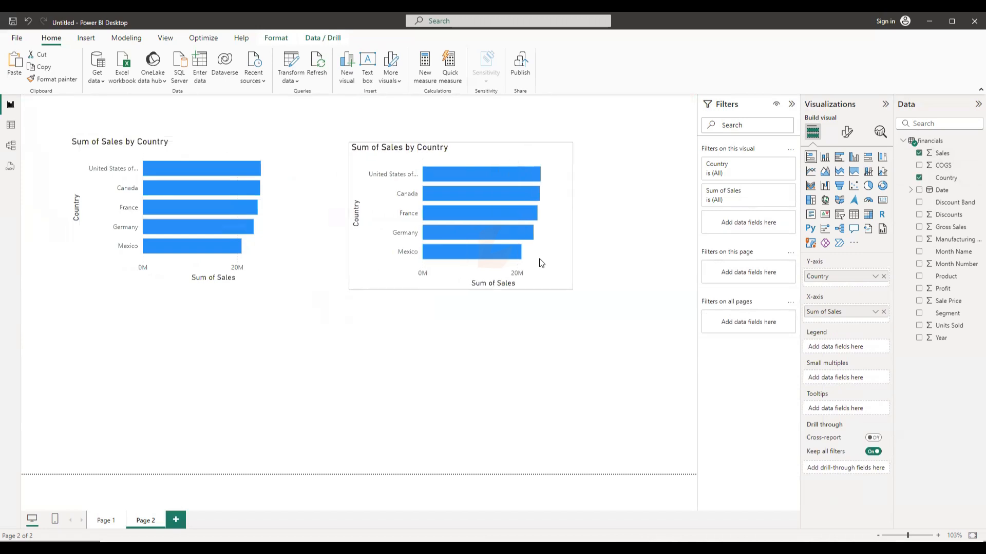
- Spotlight the copied chart to see the other one fade, and end the spotlight
click(566, 148)
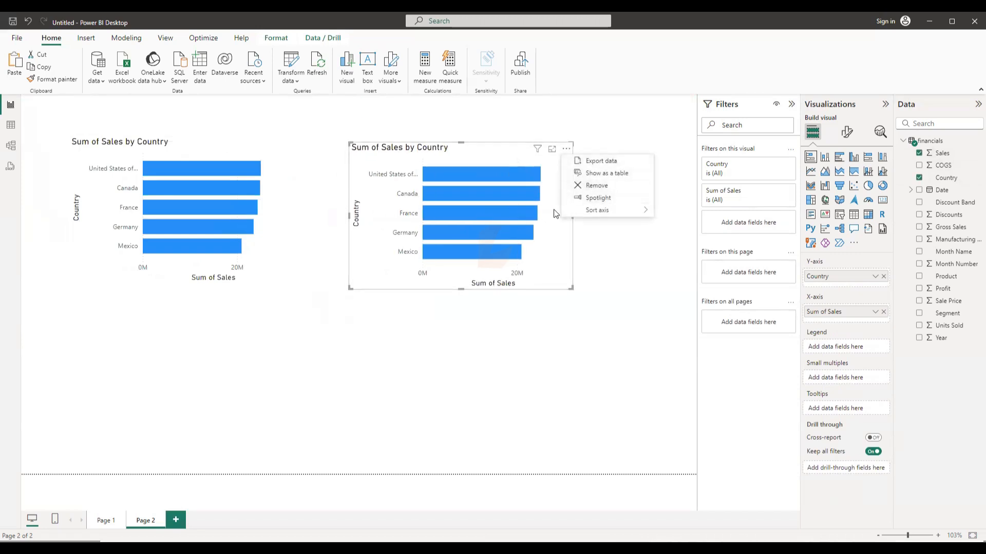
click(601, 199)
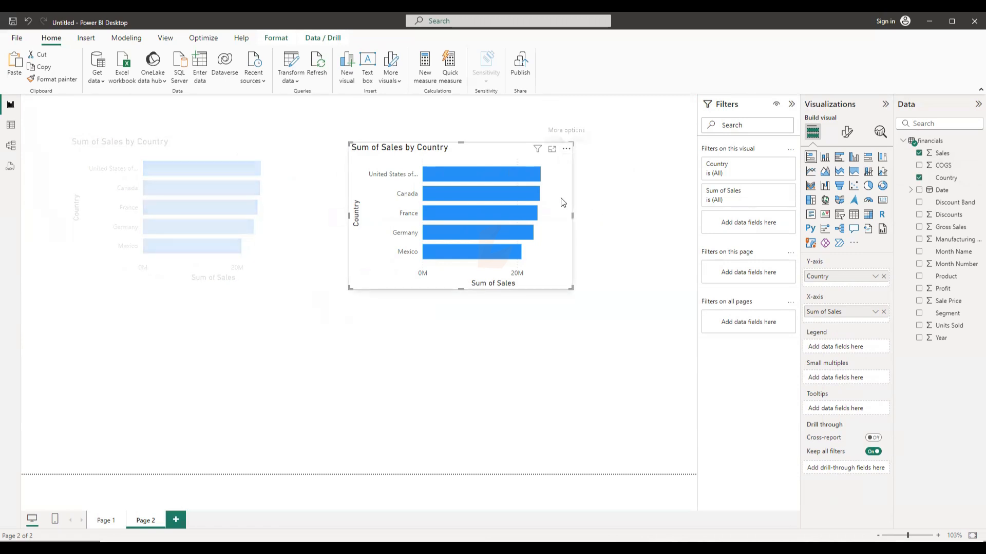
click(514, 362)
- Remove the copied chart and move the remaining chart right towards the middle of the page
click(566, 148)
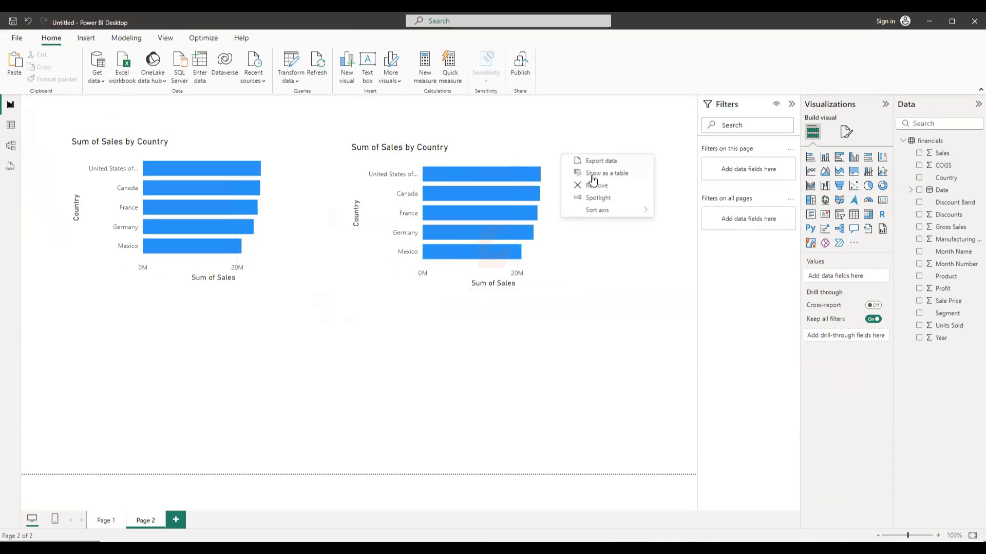
click(595, 187)
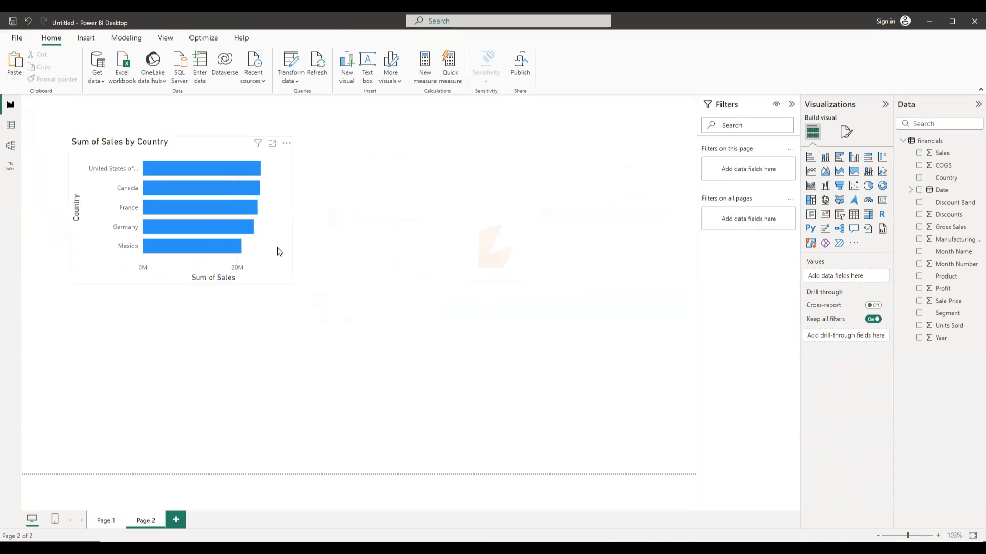
drag(279, 251, 444, 252)
- Try sorting the chart by Sum of Sales in ascending order and switch it back to descending
click(454, 143)
mouse_move(502, 209)
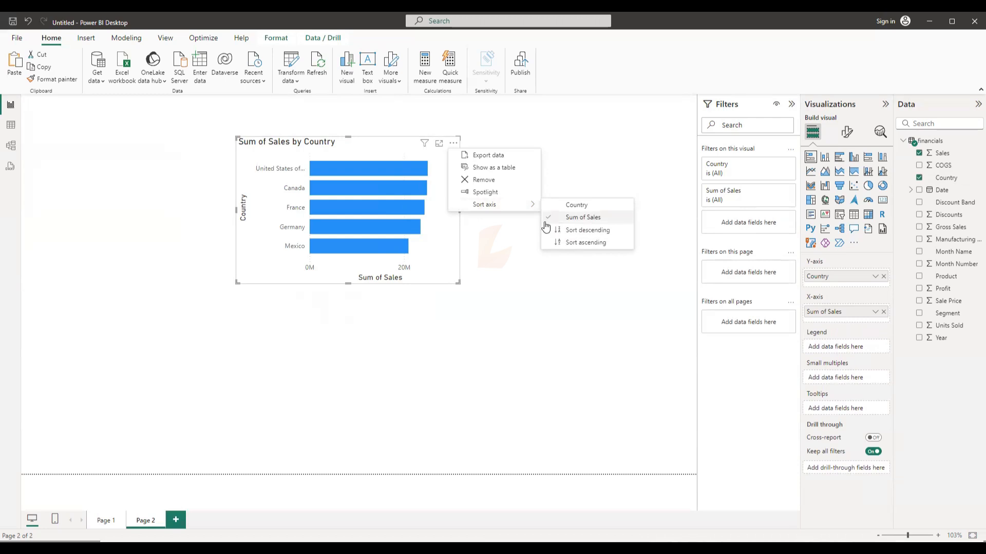
click(569, 243)
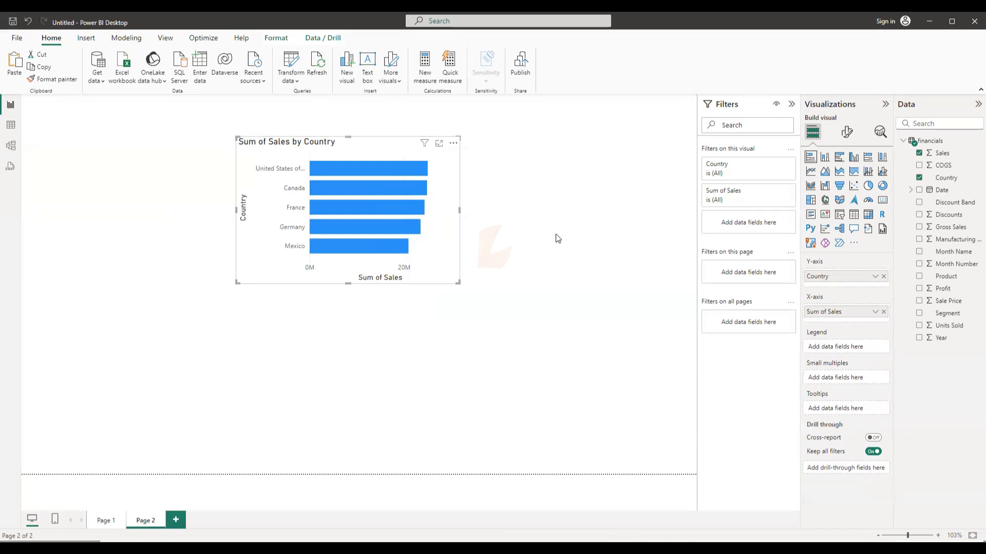
click(453, 143)
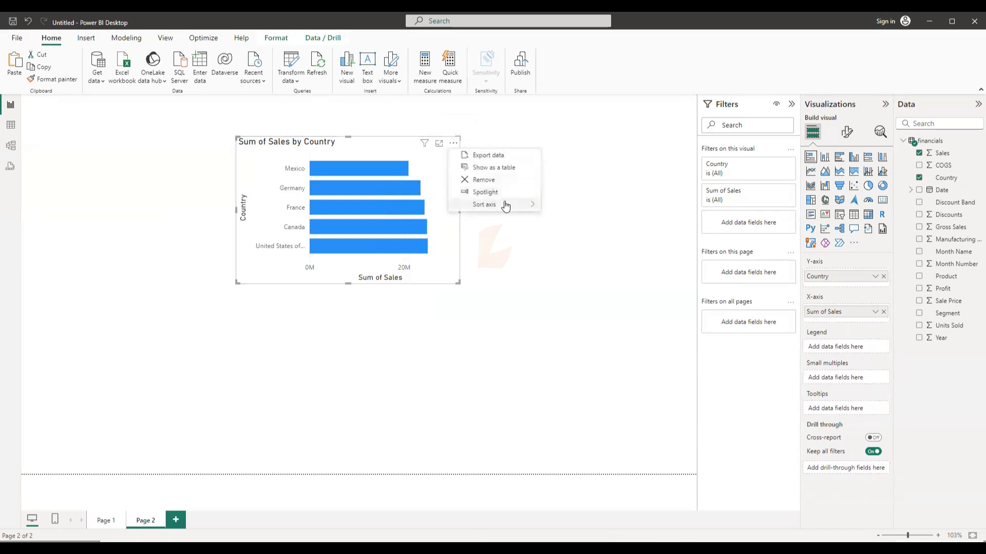
click(562, 229)
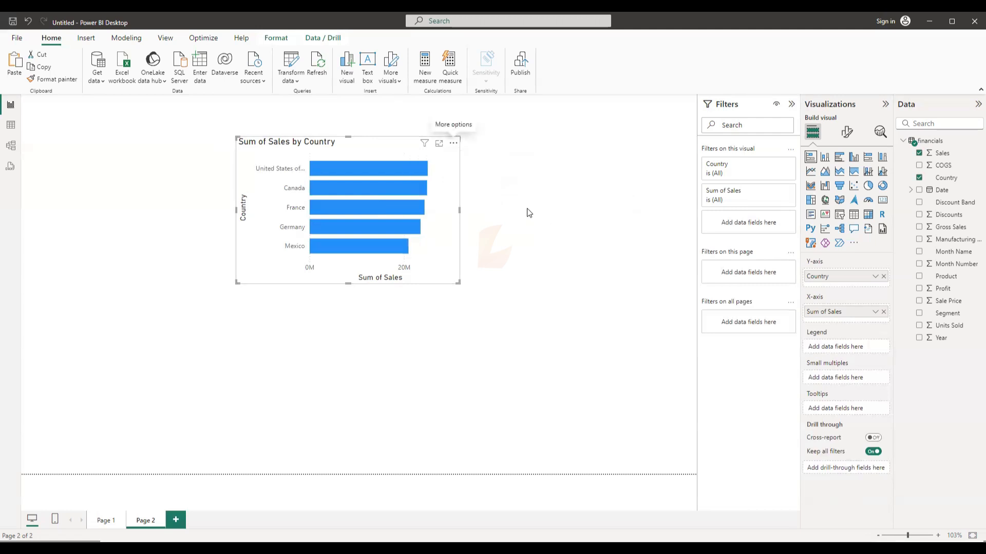
- Sort the chart's axis by Country and set the order to ascending
click(454, 144)
mouse_move(489, 207)
click(573, 206)
click(454, 144)
mouse_move(506, 205)
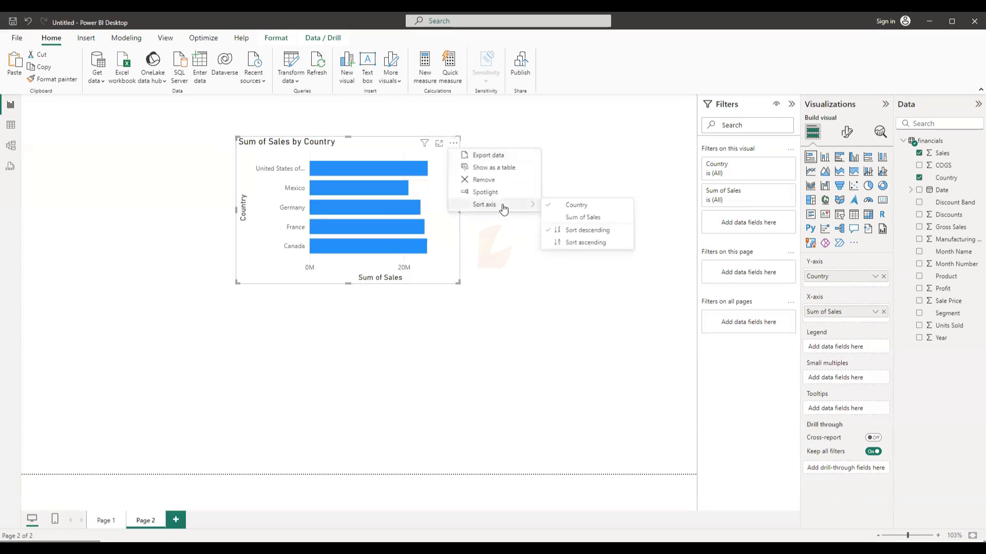
click(573, 242)
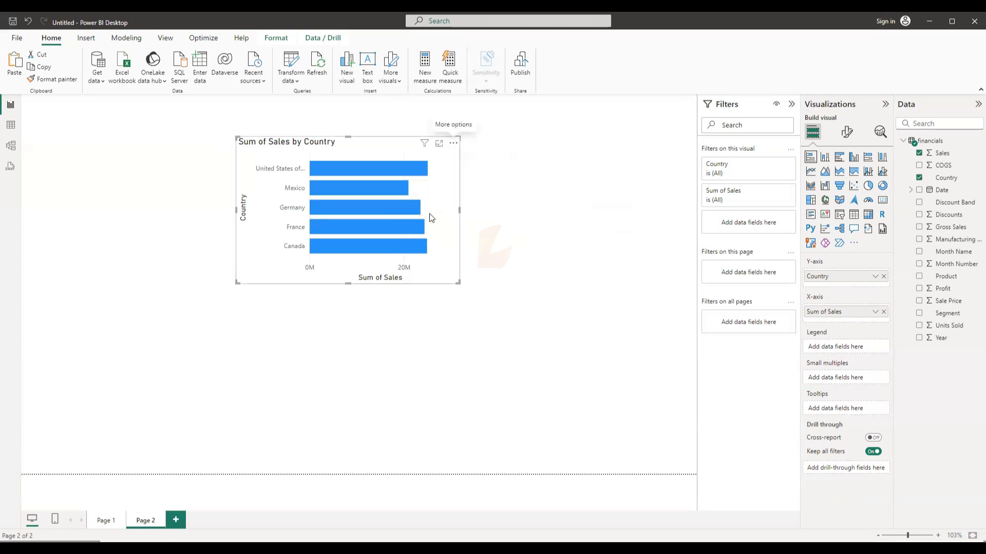